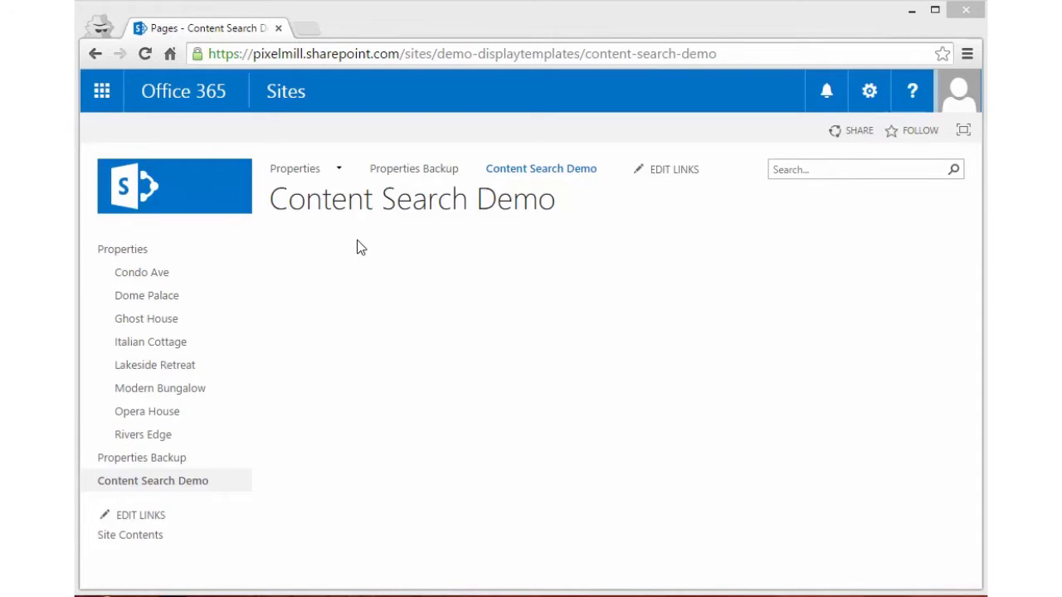
# Step: Put the Content Search Demo page into edit mode and add a Content Search web part from Content Rollup to the Header zone
pyautogui.click(870, 104)
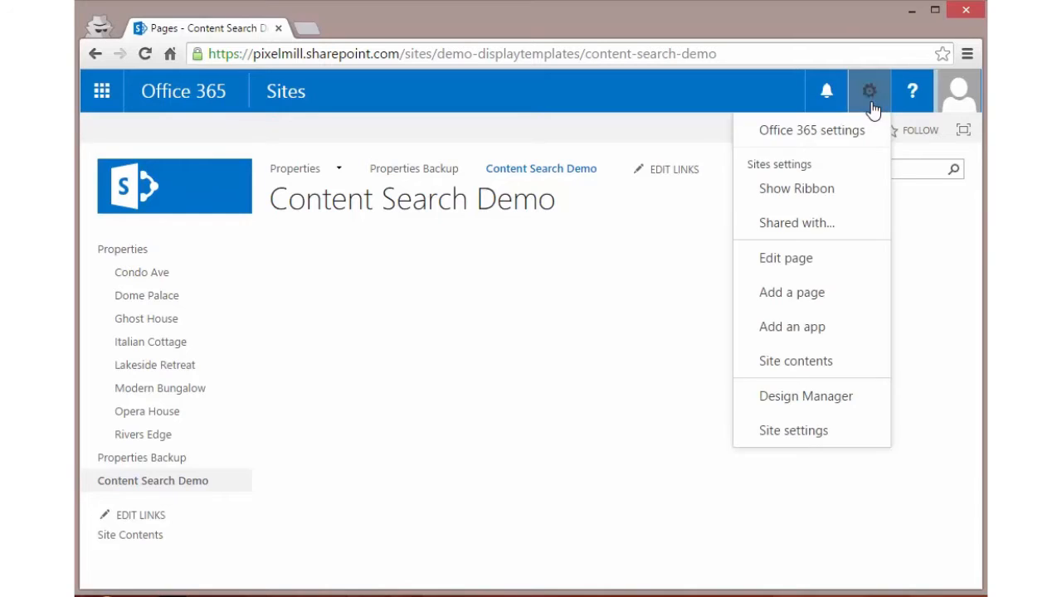
pyautogui.click(811, 267)
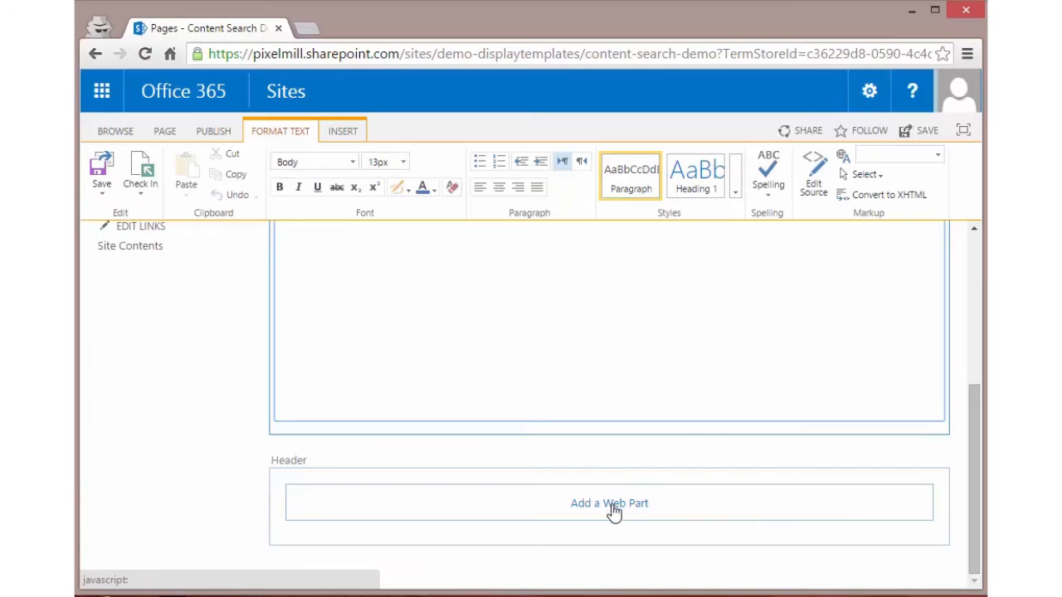
pyautogui.click(611, 508)
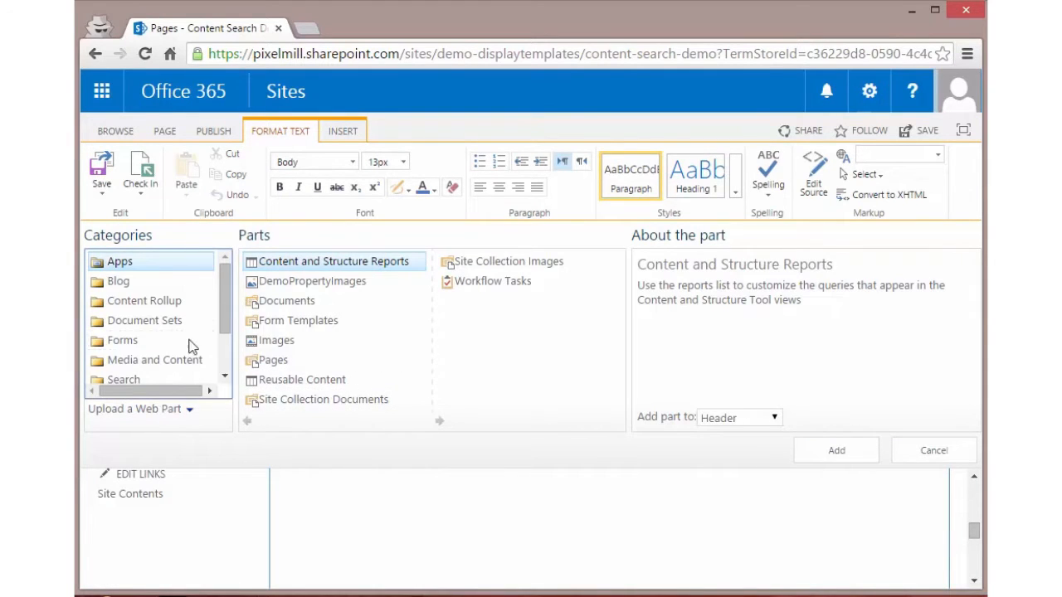
pyautogui.click(145, 307)
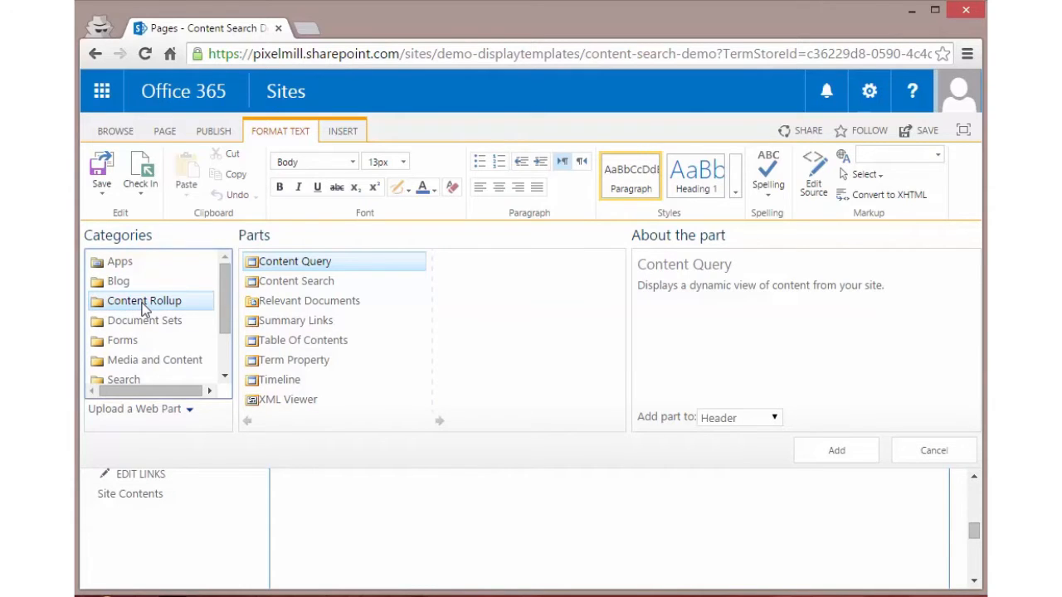
pyautogui.click(292, 287)
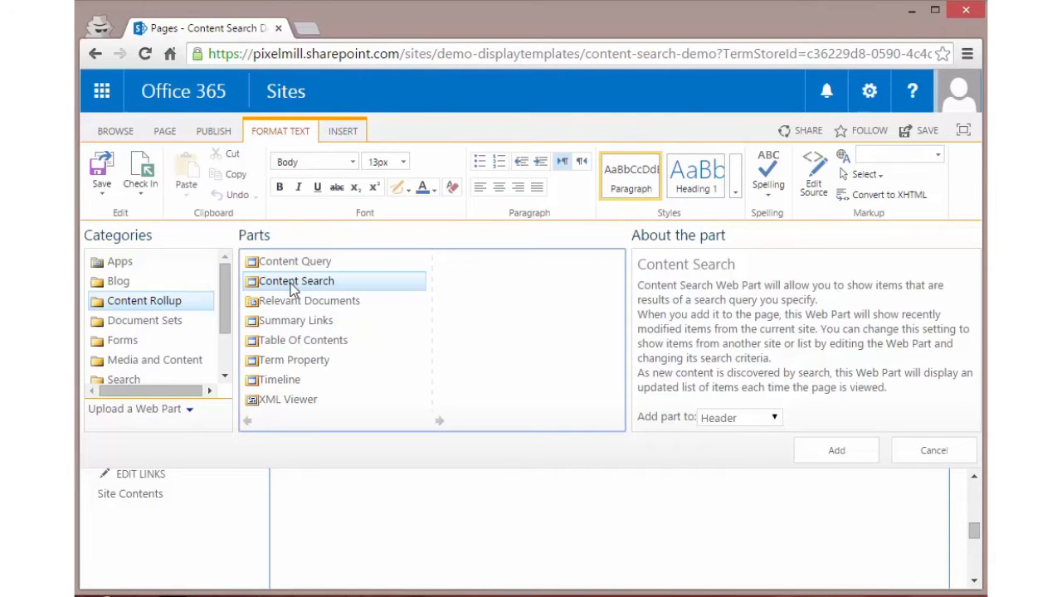
pyautogui.click(834, 450)
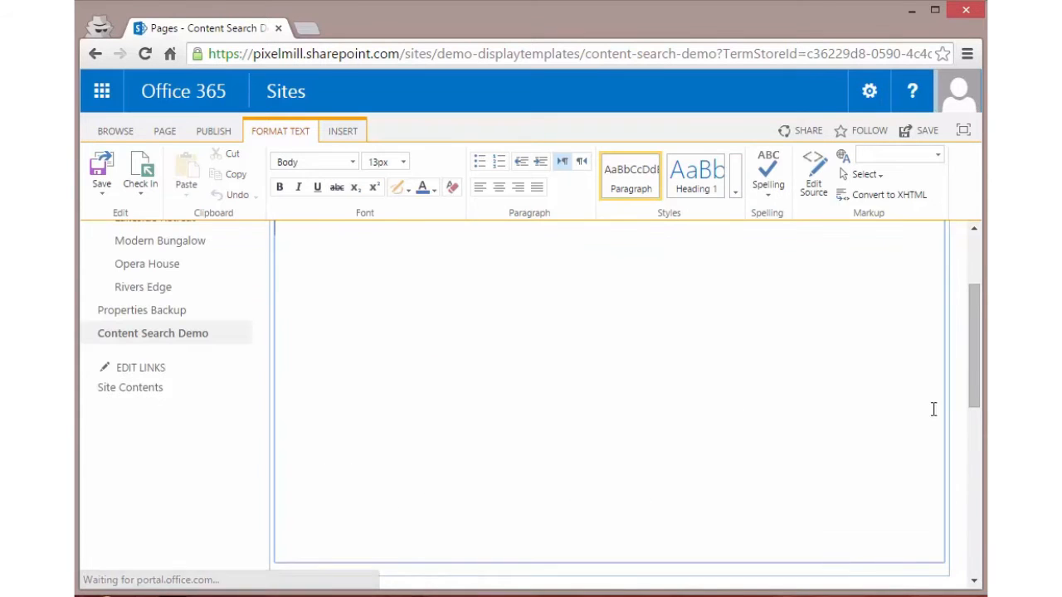
# Step: Open the new Content Search web part for editing and set its number of items to show to 20
pyautogui.moveTo(976, 352); pyautogui.dragTo(974, 458)
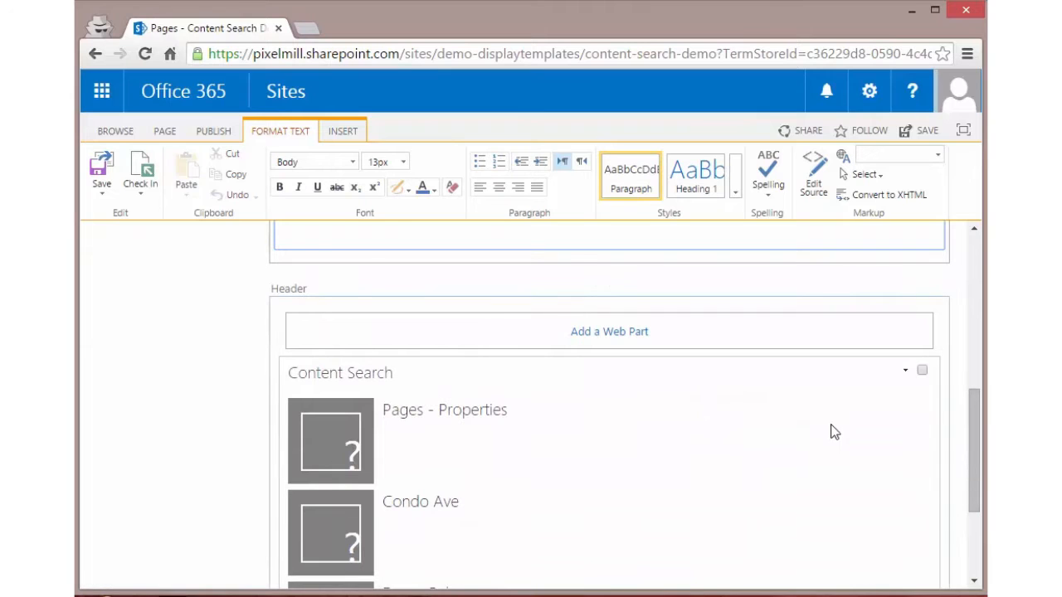
pyautogui.click(905, 373)
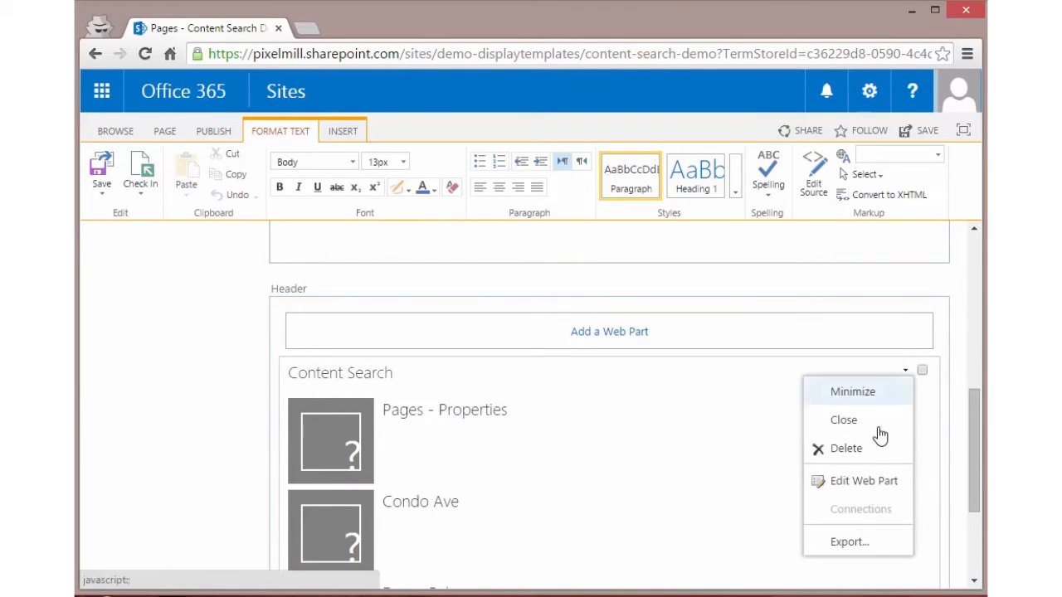
pyautogui.click(871, 485)
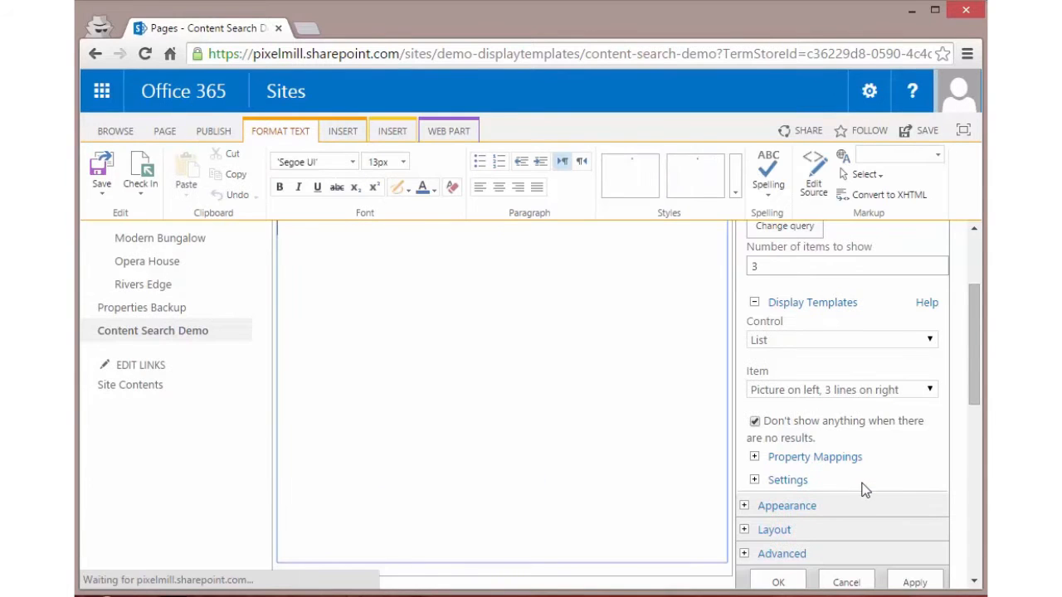
pyautogui.moveTo(977, 323); pyautogui.dragTo(978, 305)
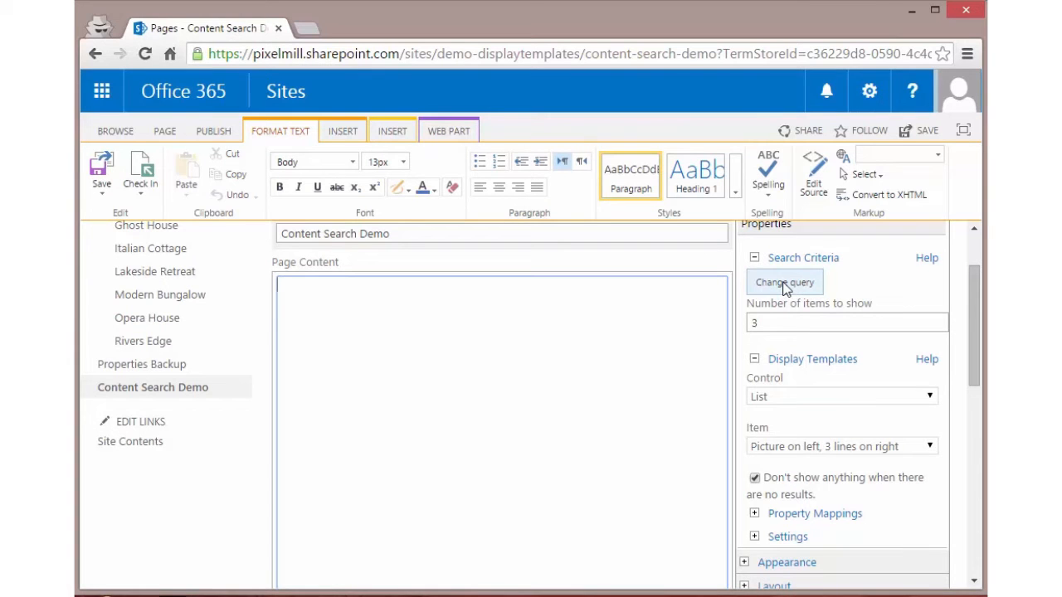
pyautogui.click(785, 321)
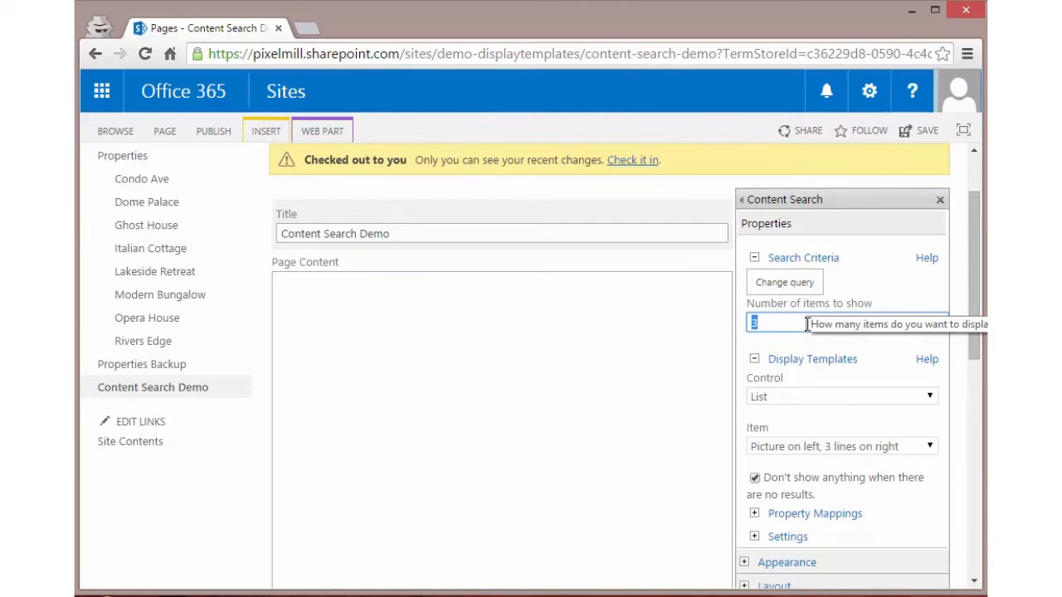
pyautogui.write('20')
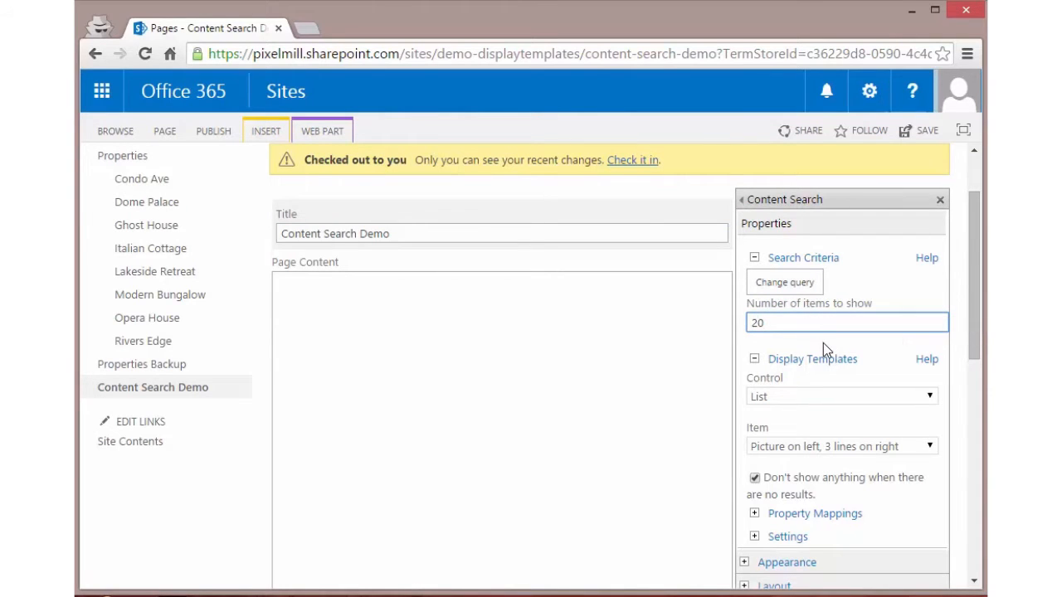
# Step: Examine the web part's display template options, including its property mappings and its result settings
pyautogui.scroll(-1, 823, 343)
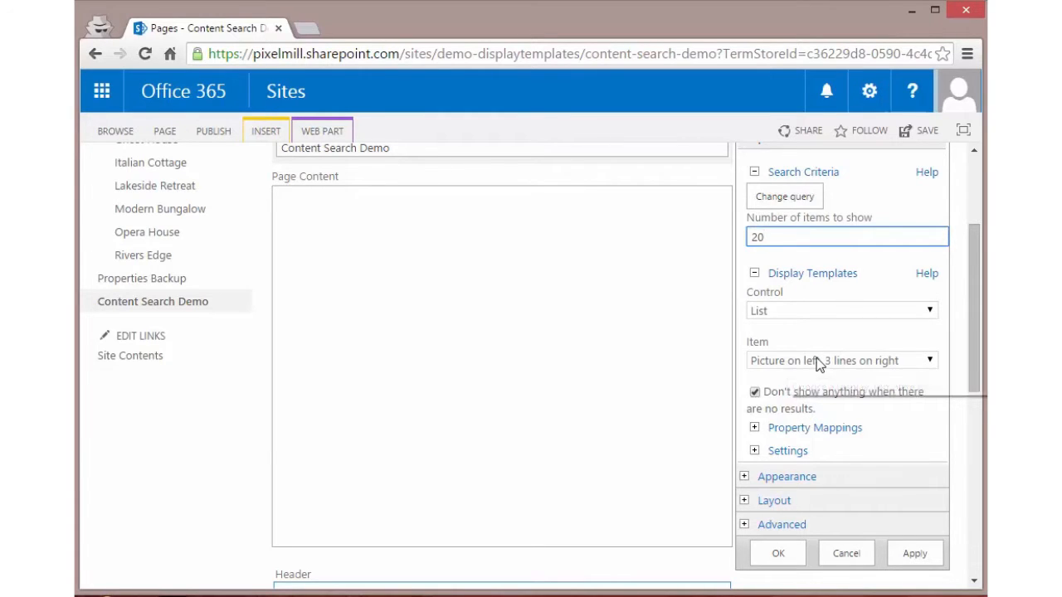
pyautogui.moveTo(970, 332); pyautogui.dragTo(975, 378)
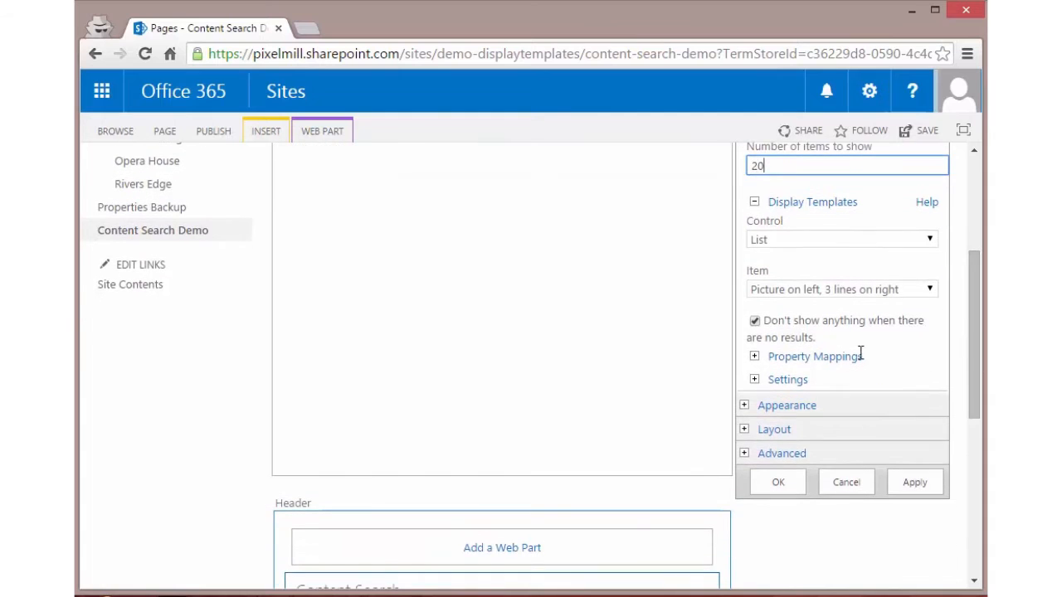
pyautogui.click(754, 356)
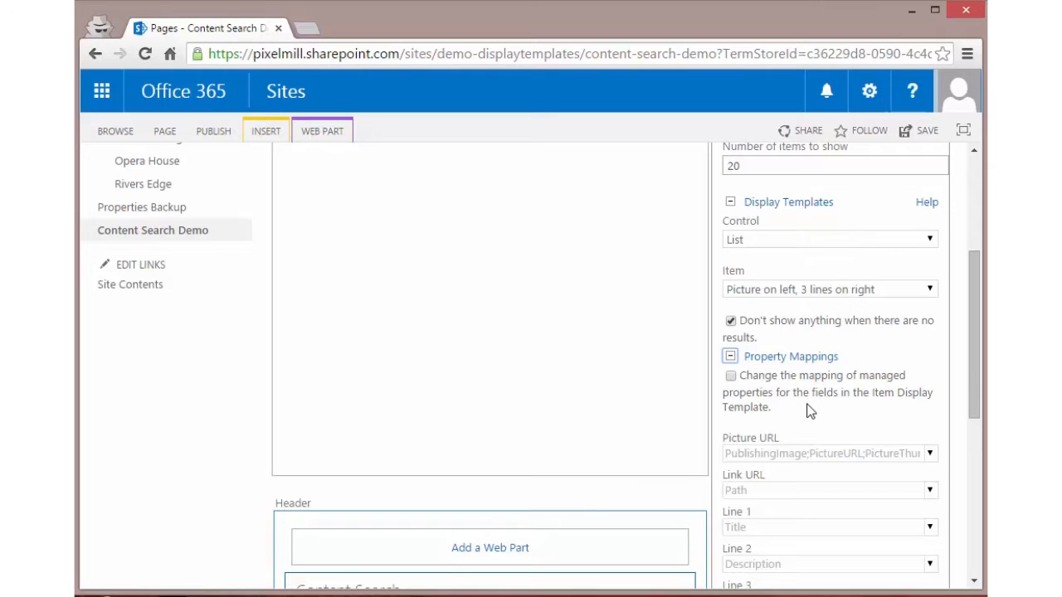
pyautogui.scroll(-2, 811, 413)
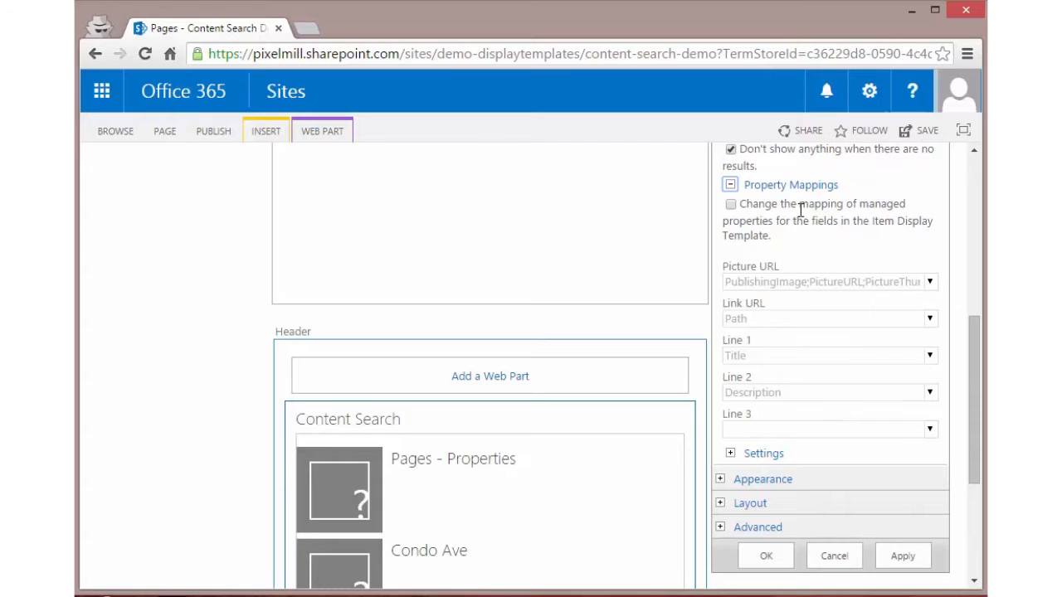
pyautogui.moveTo(801, 210)
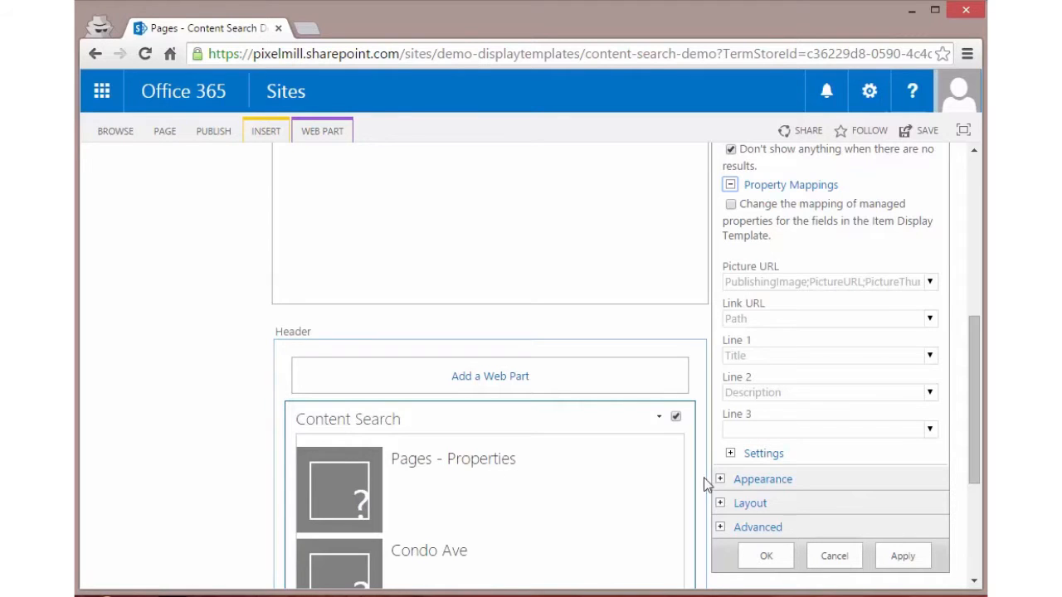
pyautogui.click(730, 185)
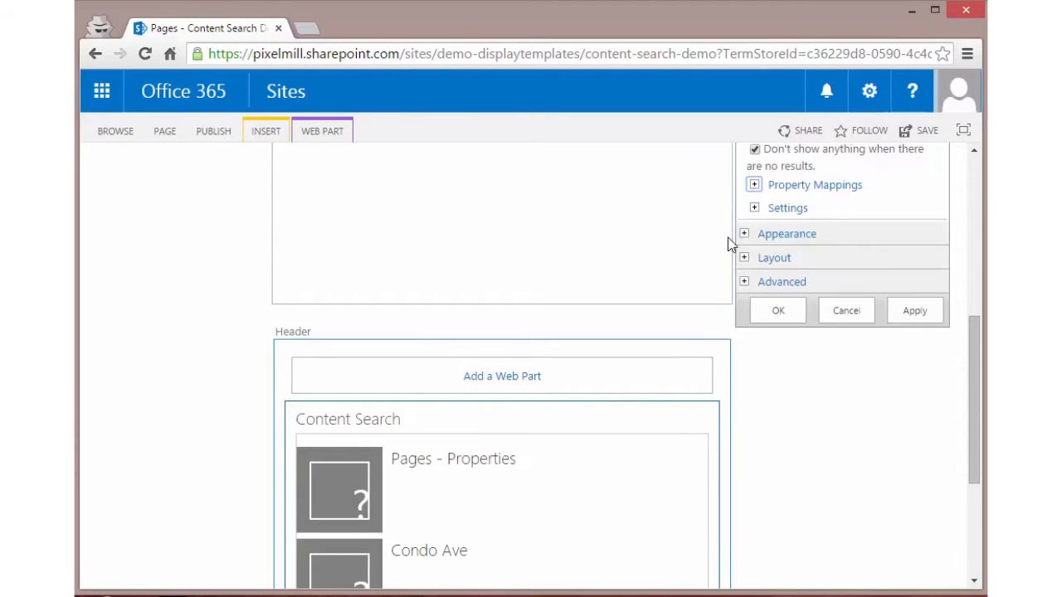
pyautogui.click(754, 207)
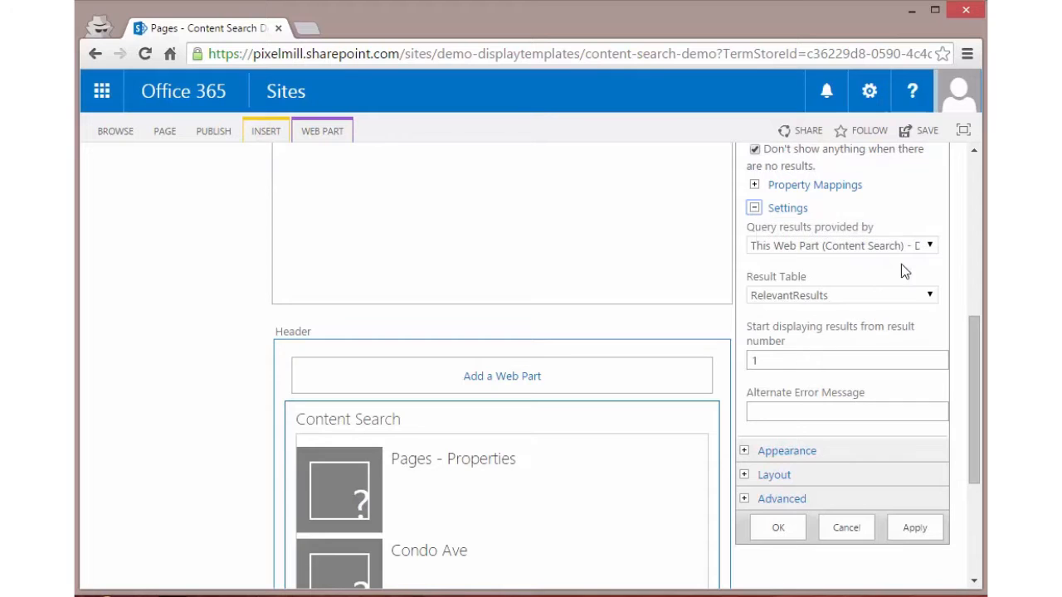
pyautogui.click(754, 208)
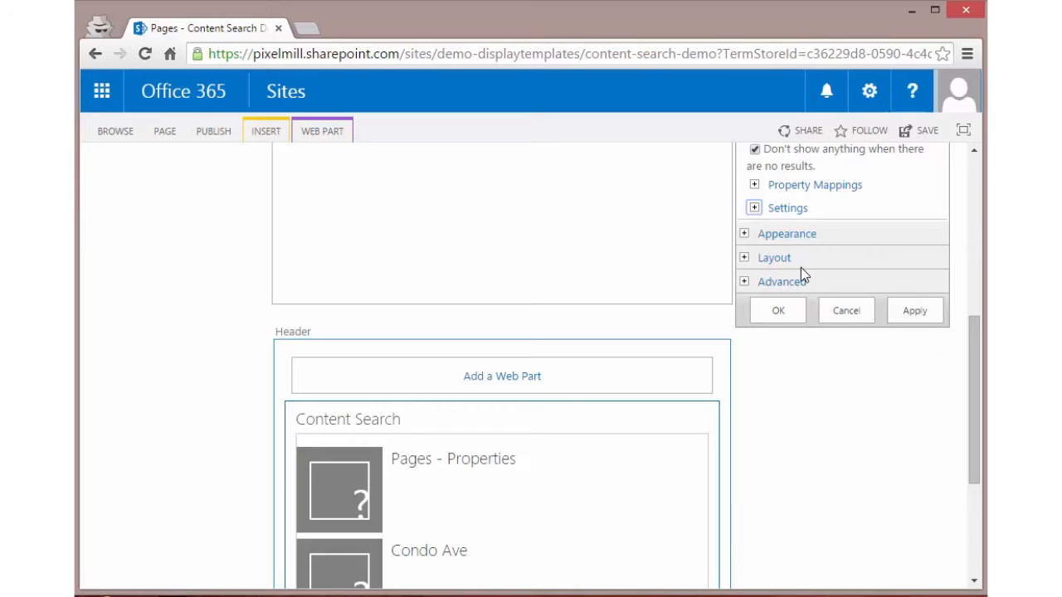
# Step: Open the query builder for the Content Search web part and review the available query choices
pyautogui.scroll(1, 801, 282)
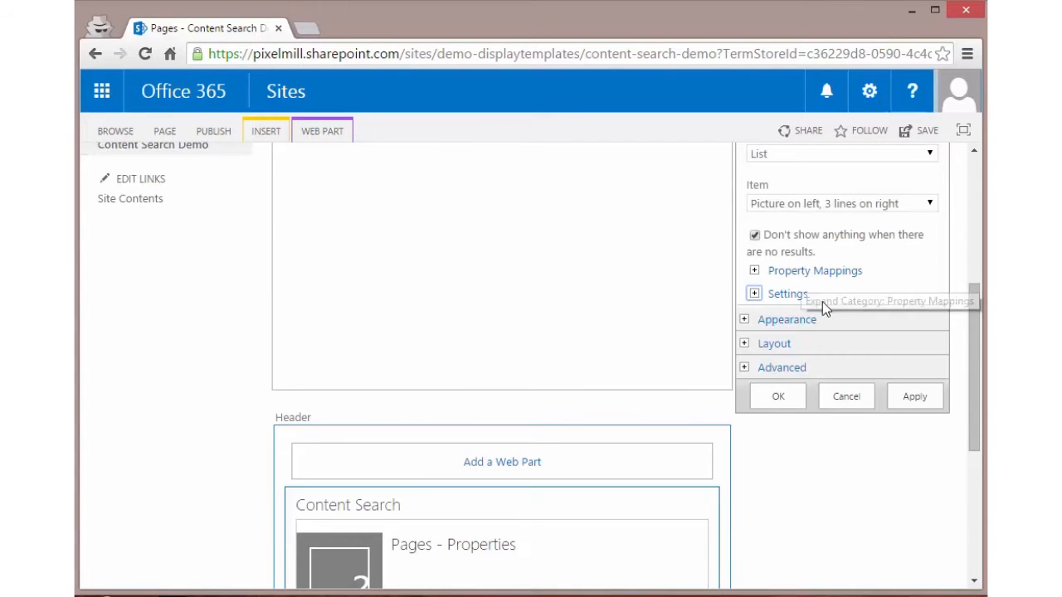
pyautogui.scroll(3, 822, 307)
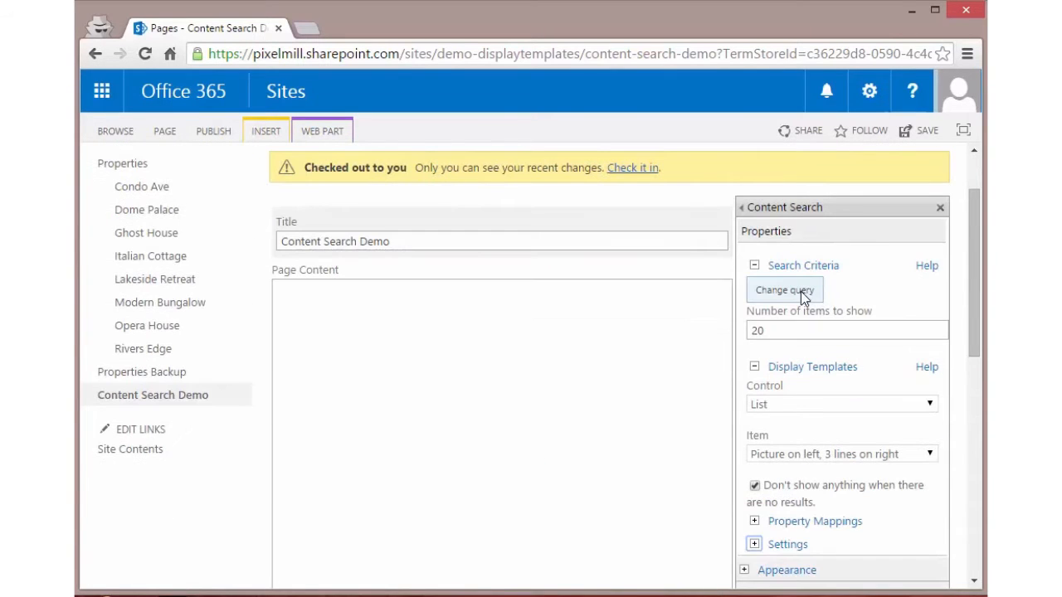
pyautogui.click(802, 292)
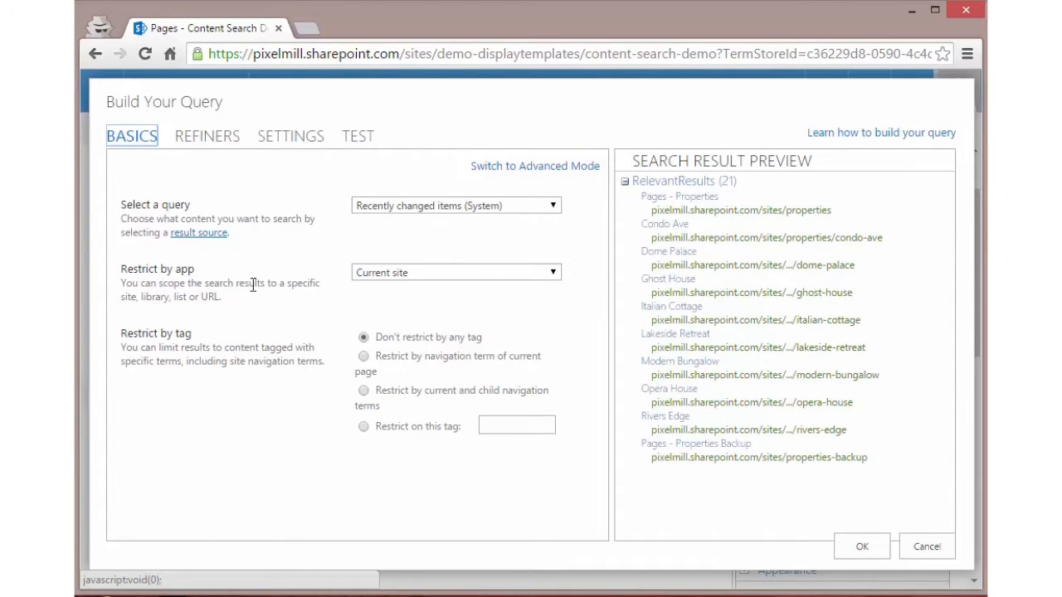
pyautogui.click(406, 207)
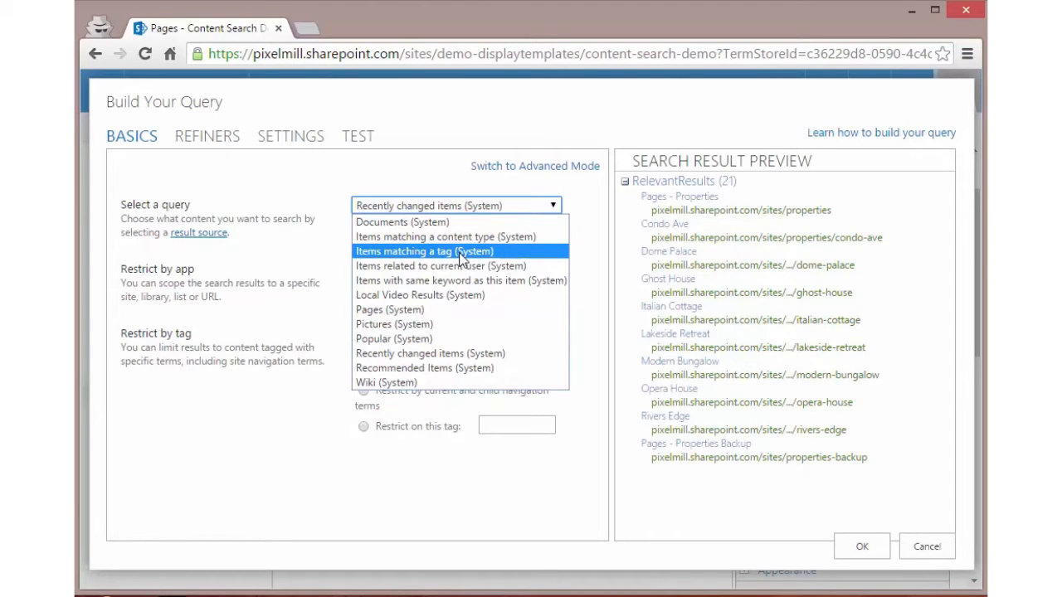
pyautogui.click(327, 255)
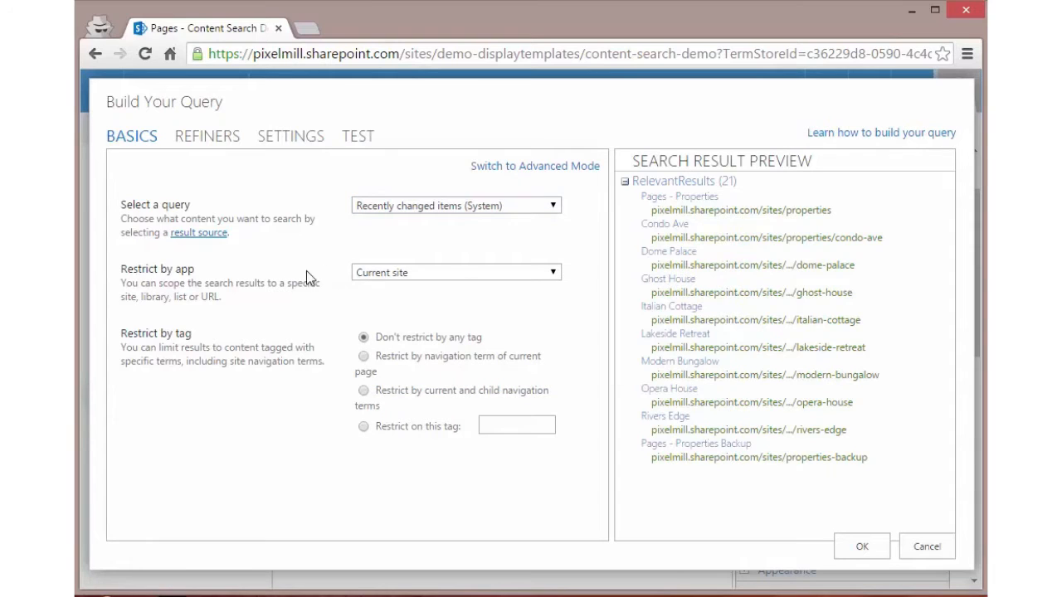
pyautogui.click(383, 274)
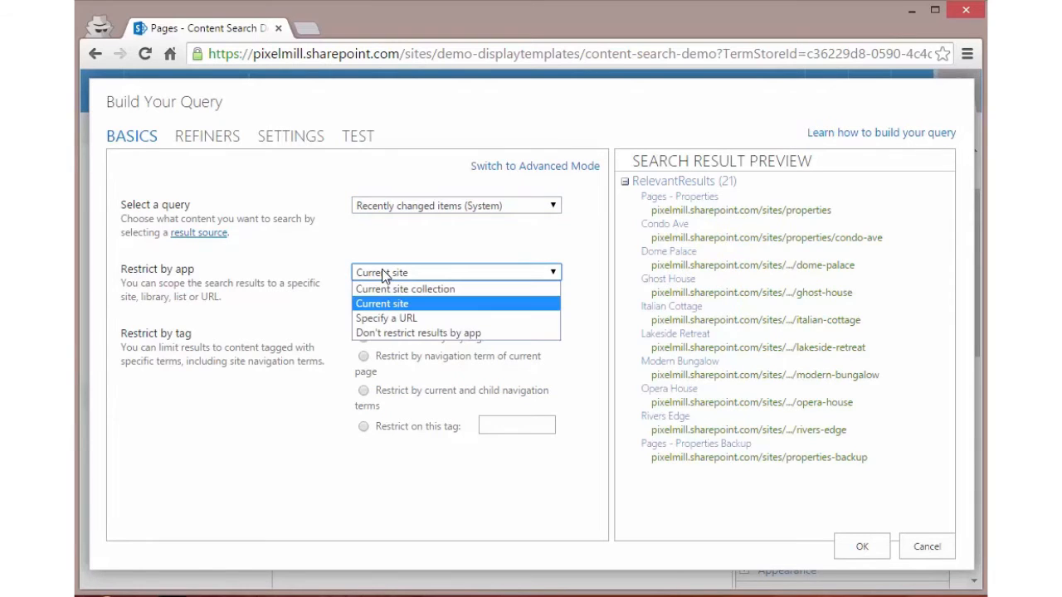
pyautogui.click(406, 318)
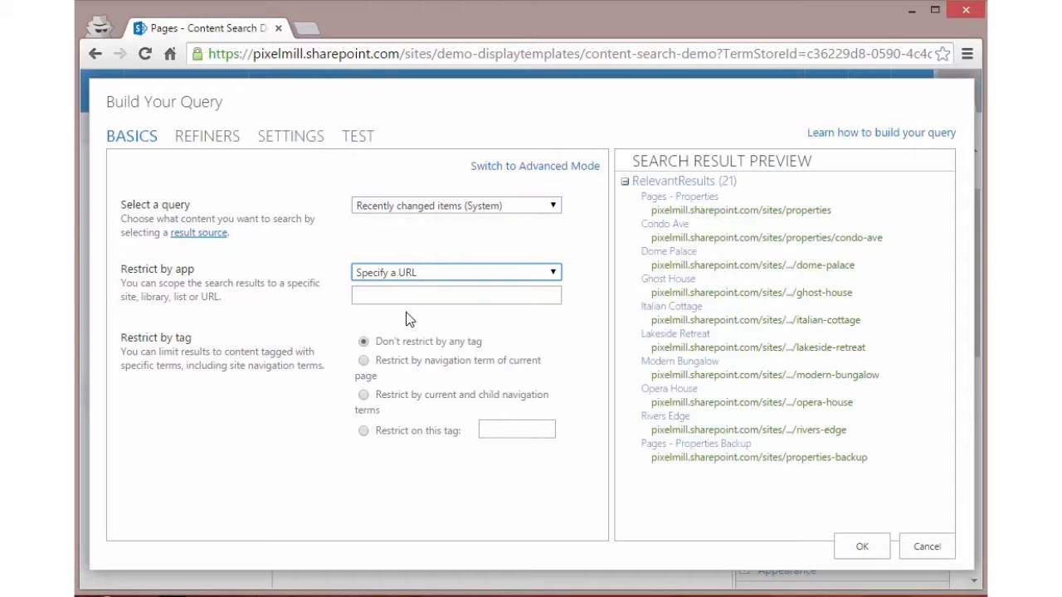
pyautogui.click(535, 53)
pyautogui.click(571, 53)
pyautogui.moveTo(582, 53); pyautogui.dragTo(105, 55)
pyautogui.hotkey('ctrl', 'c')
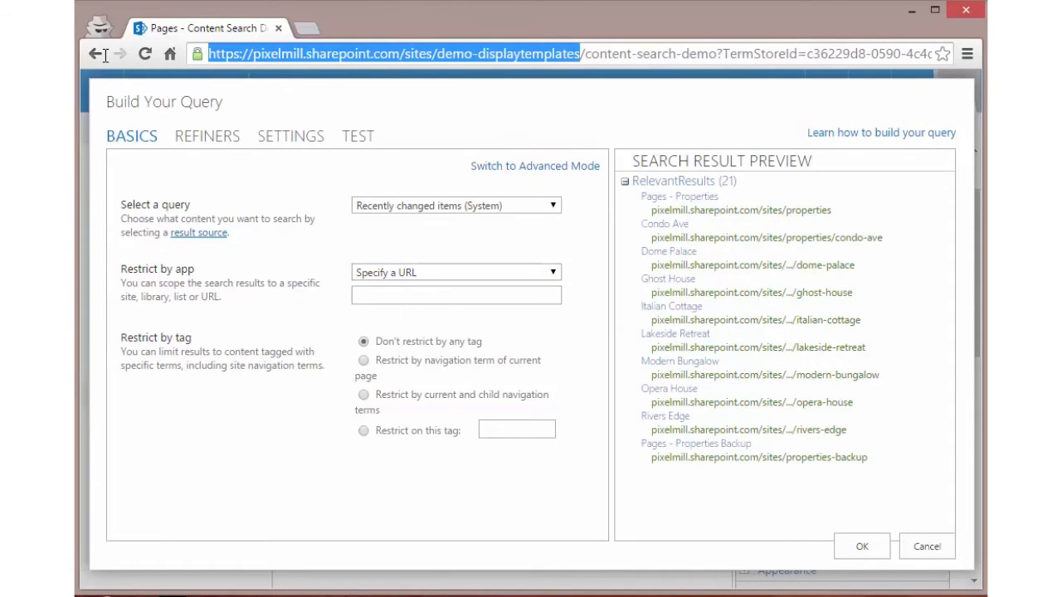
pyautogui.click(367, 295)
pyautogui.hotkey('ctrl', 'v')
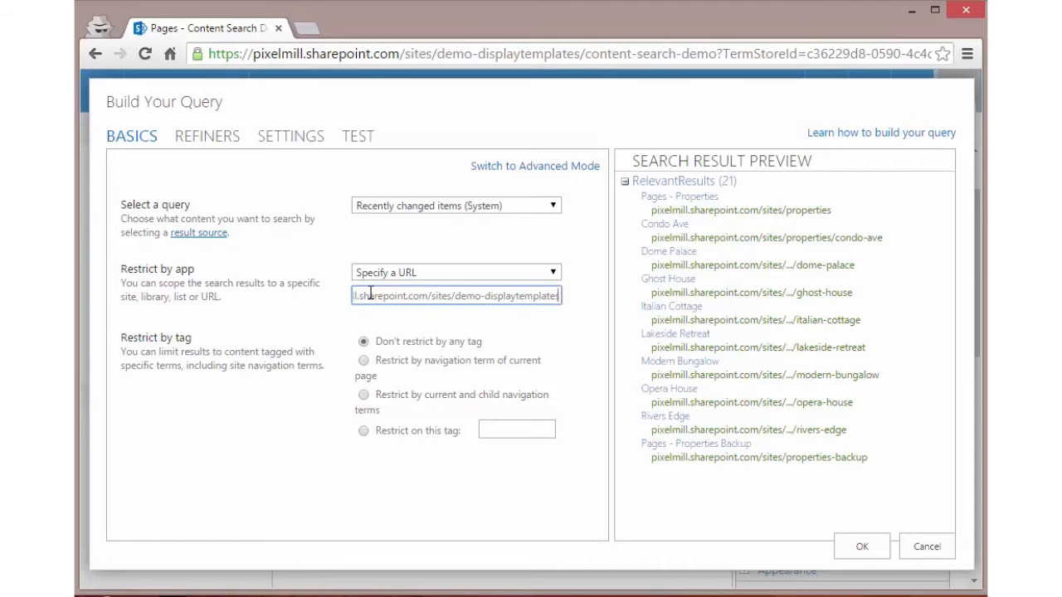
pyautogui.press('Tab')
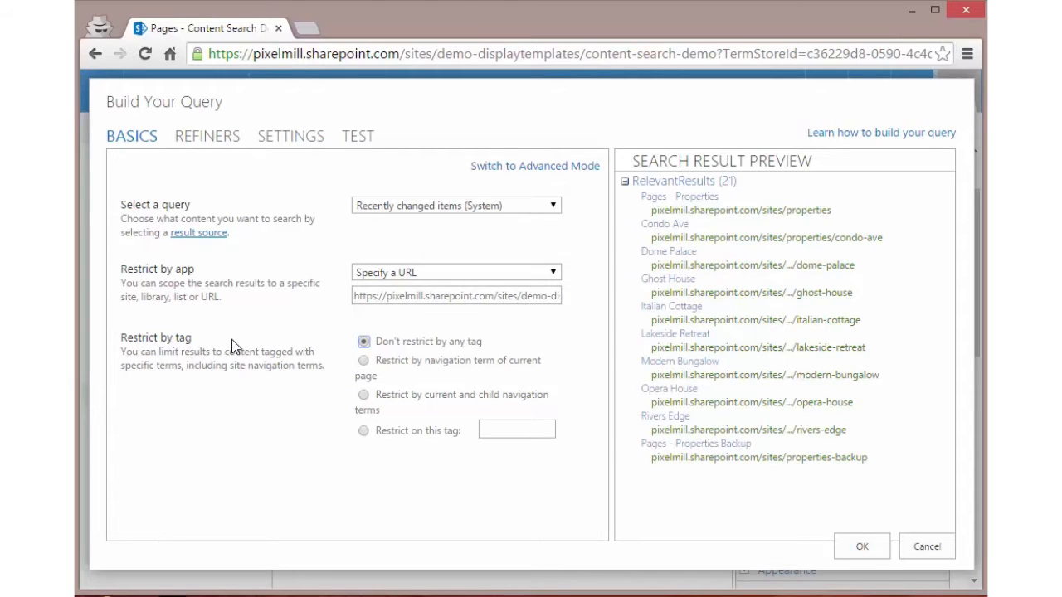
# Step: Switch the query builder to Advanced Mode and choose Local SharePoint Results (System) as the query's result source
pyautogui.click(544, 169)
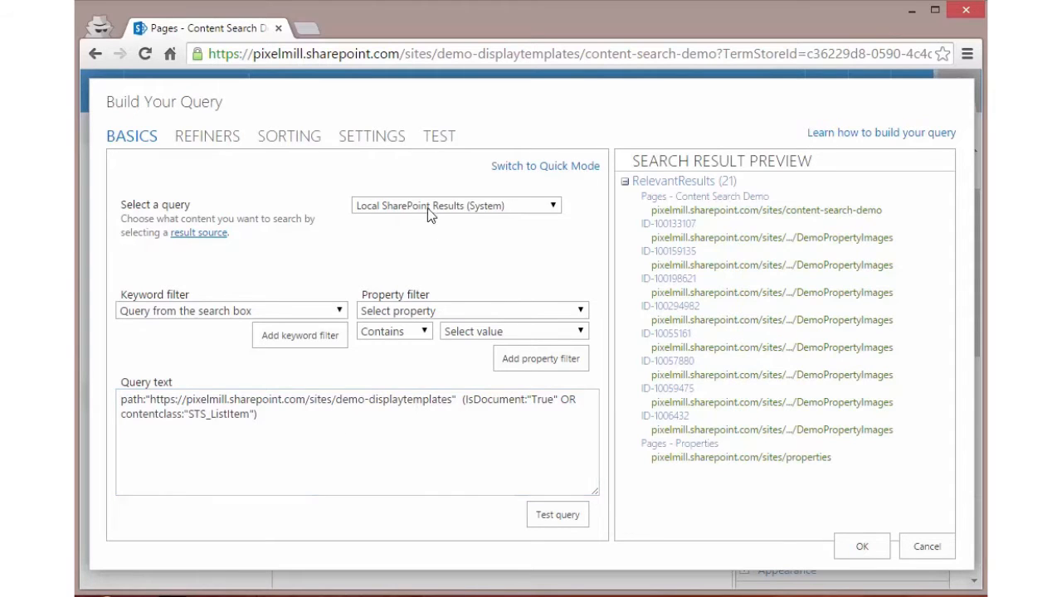
pyautogui.click(402, 206)
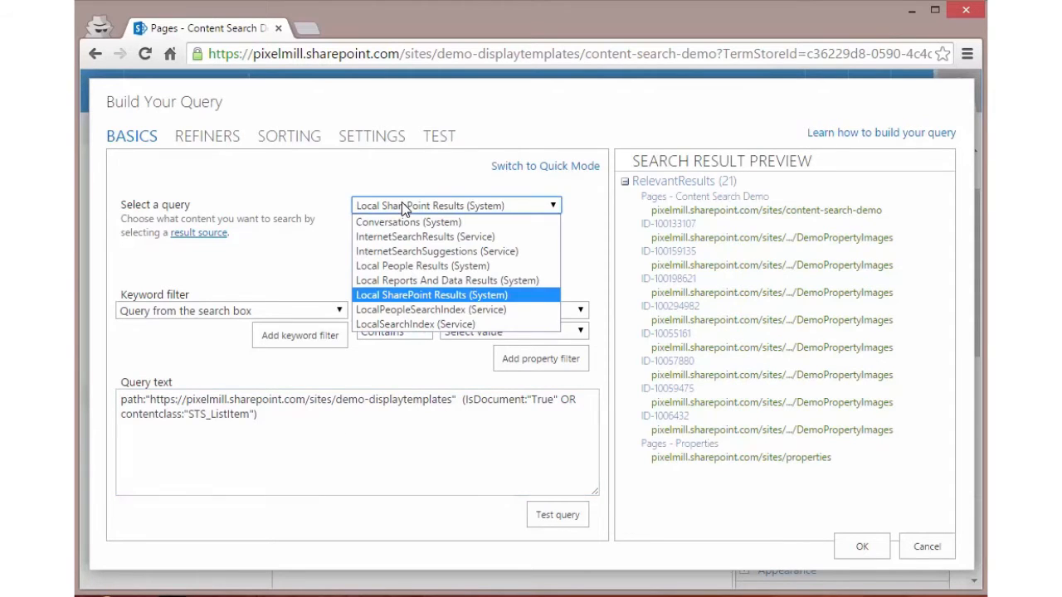
pyautogui.click(401, 202)
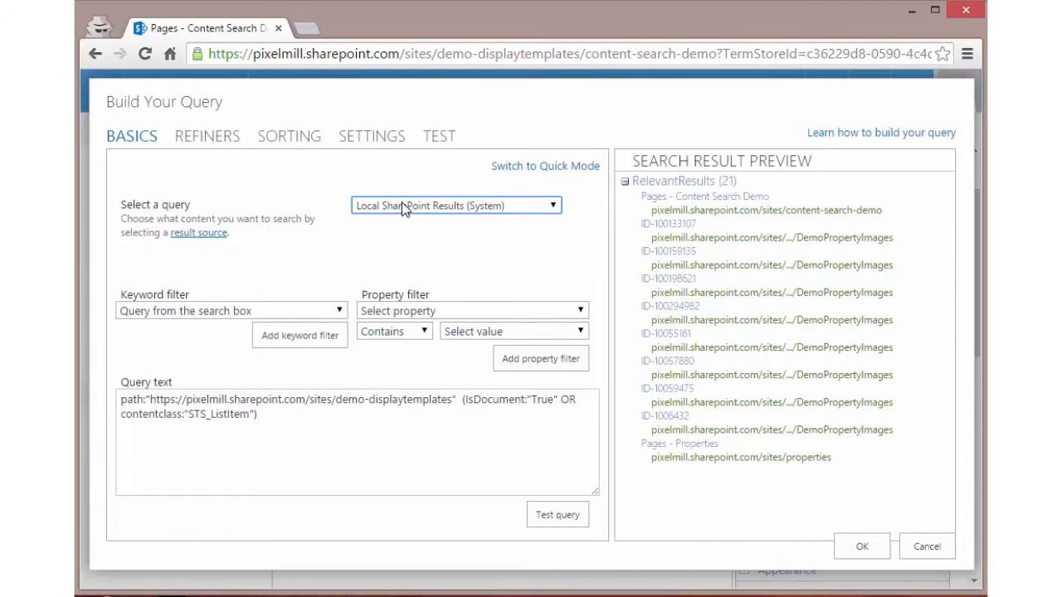
pyautogui.click(402, 202)
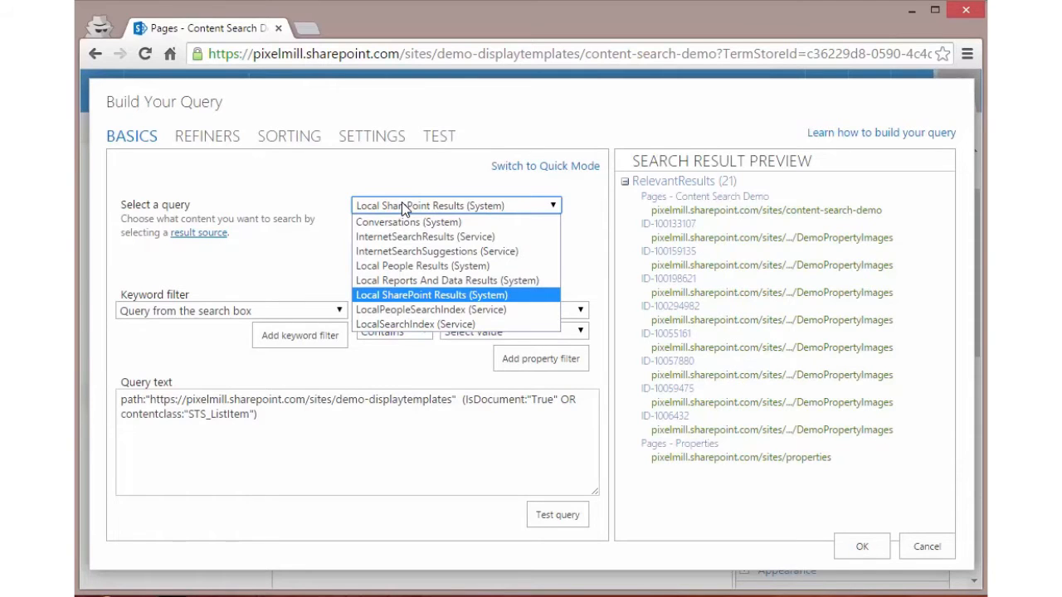
pyautogui.click(454, 295)
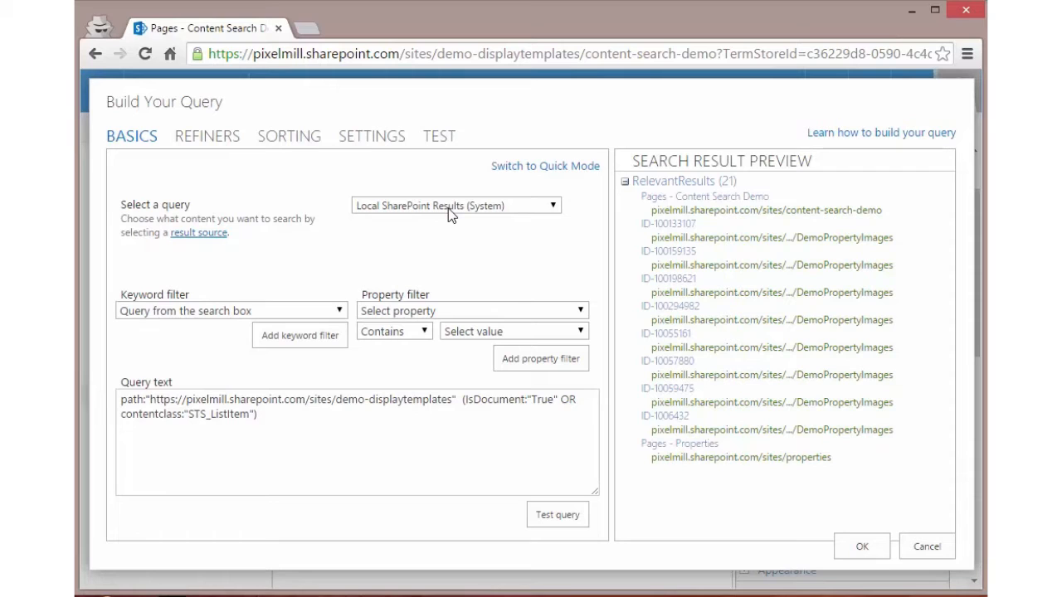
# Step: Review the available keyword filter options and the current query text in the query builder
pyautogui.click(289, 312)
pyautogui.click(298, 312)
pyautogui.click(332, 439)
pyautogui.moveTo(158, 402); pyautogui.dragTo(109, 390)
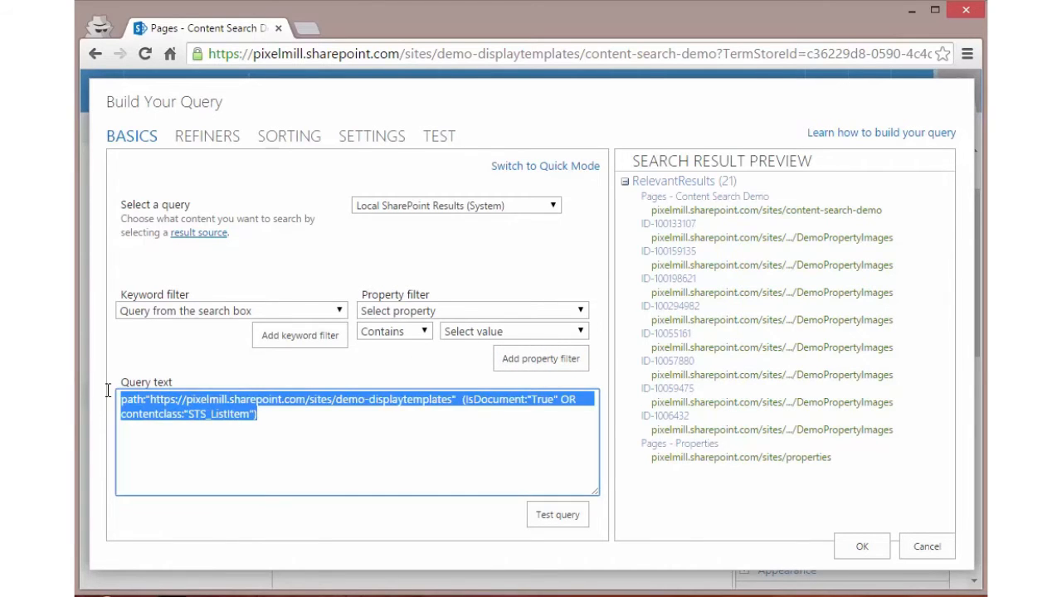
pyautogui.click(242, 313)
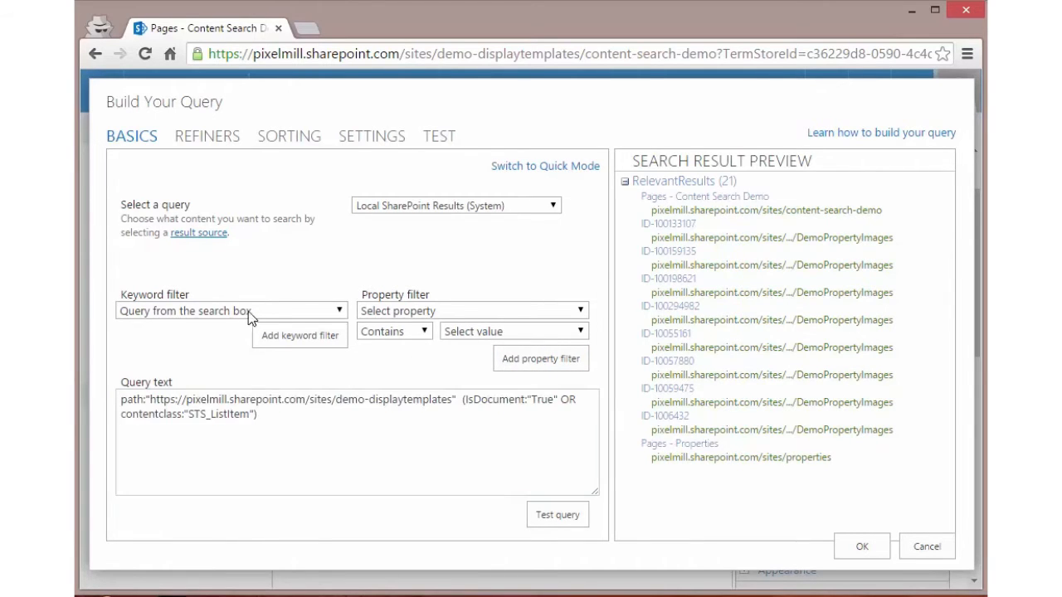
# Step: Try adding the "Query from the search box" keyword filter to the query text, and delete the inserted {SearchBoxQuery} token
pyautogui.click(257, 312)
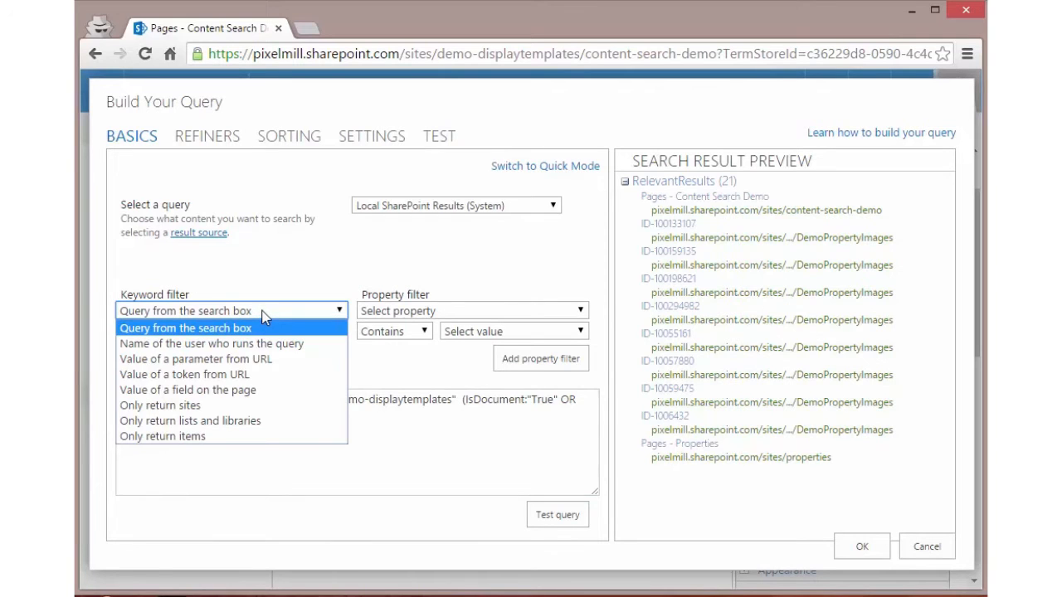
pyautogui.click(265, 328)
pyautogui.click(304, 336)
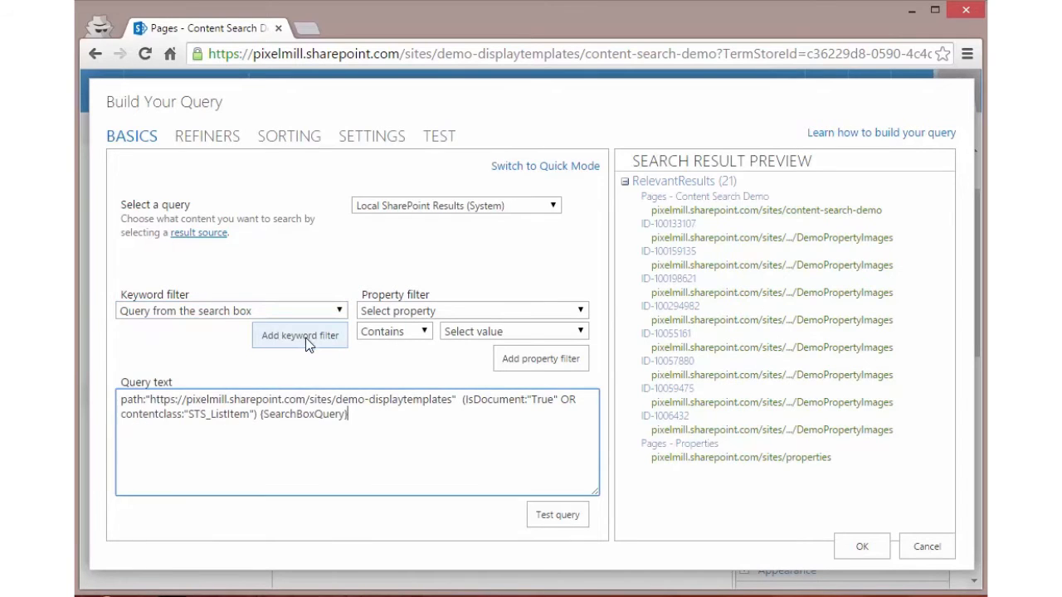
pyautogui.moveTo(348, 414); pyautogui.dragTo(262, 423)
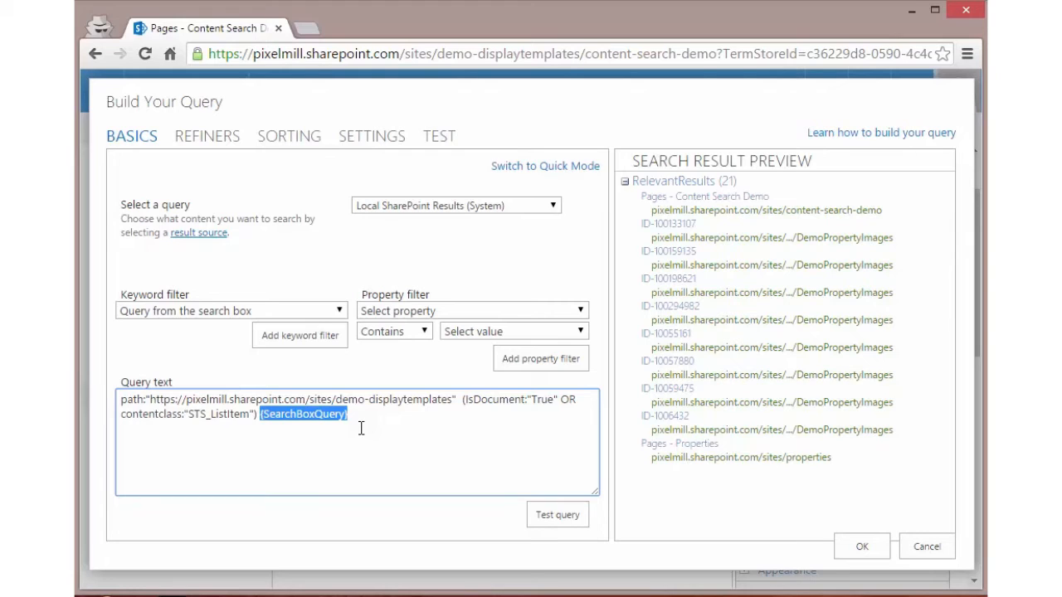
pyautogui.press('Delete')
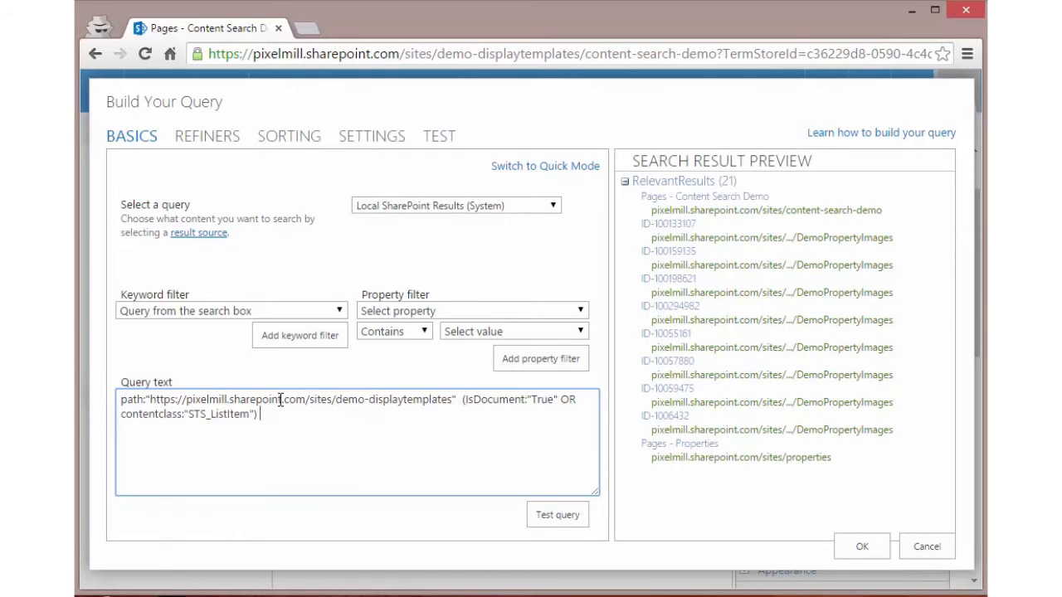
# Step: Remove the IsDocument and contentclass condition from the query text, keeping only the path restriction
pyautogui.moveTo(459, 400); pyautogui.dragTo(100, 396)
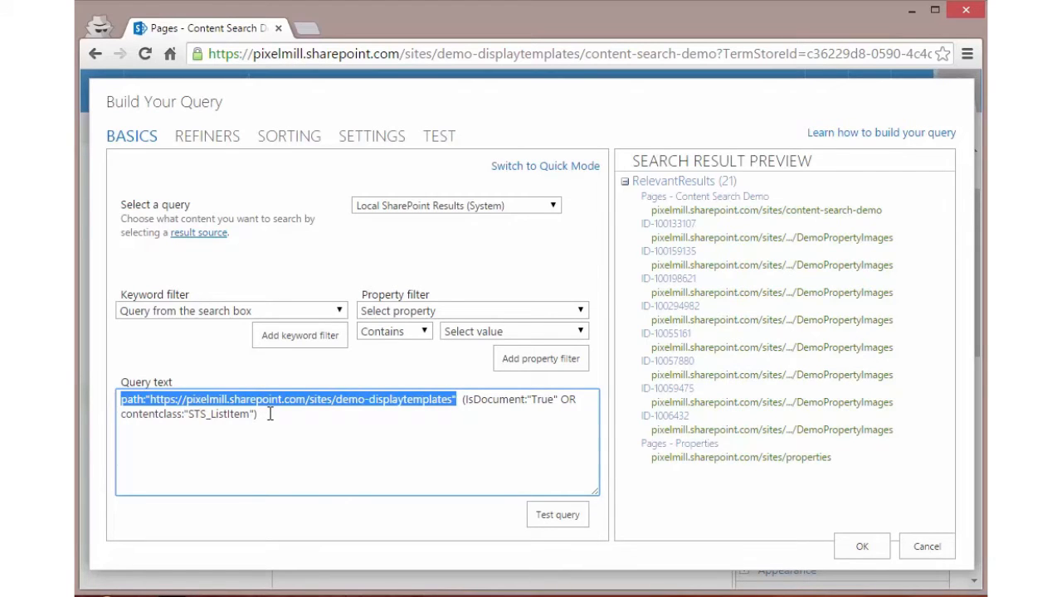
pyautogui.moveTo(268, 416); pyautogui.dragTo(461, 400)
pyautogui.press('Delete')
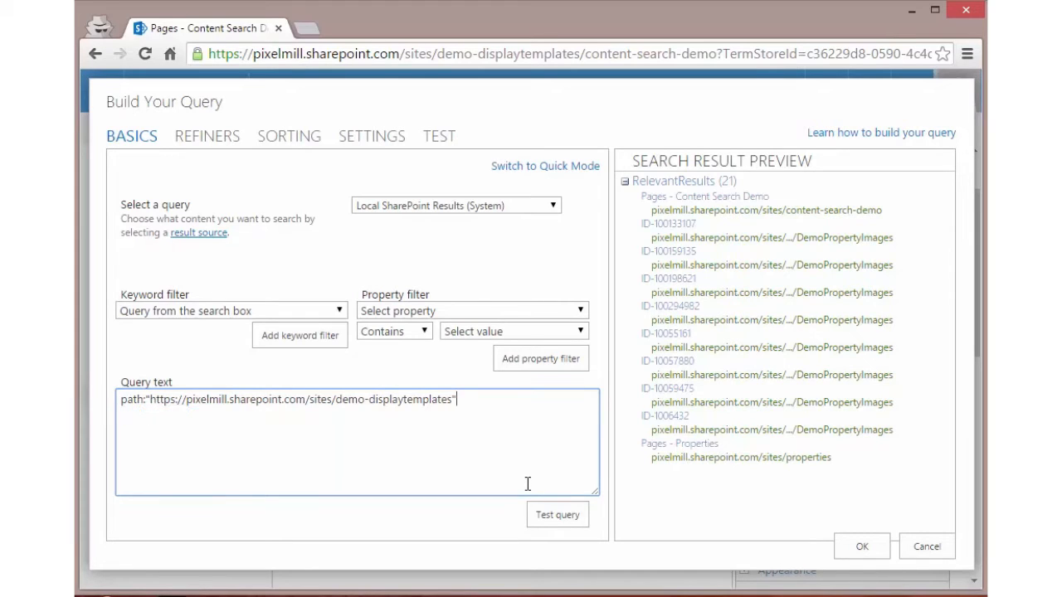
# Step: Add a property filter for ContentType Contains PixelMill Property, chosen from all content types, and test the query
pyautogui.click(431, 315)
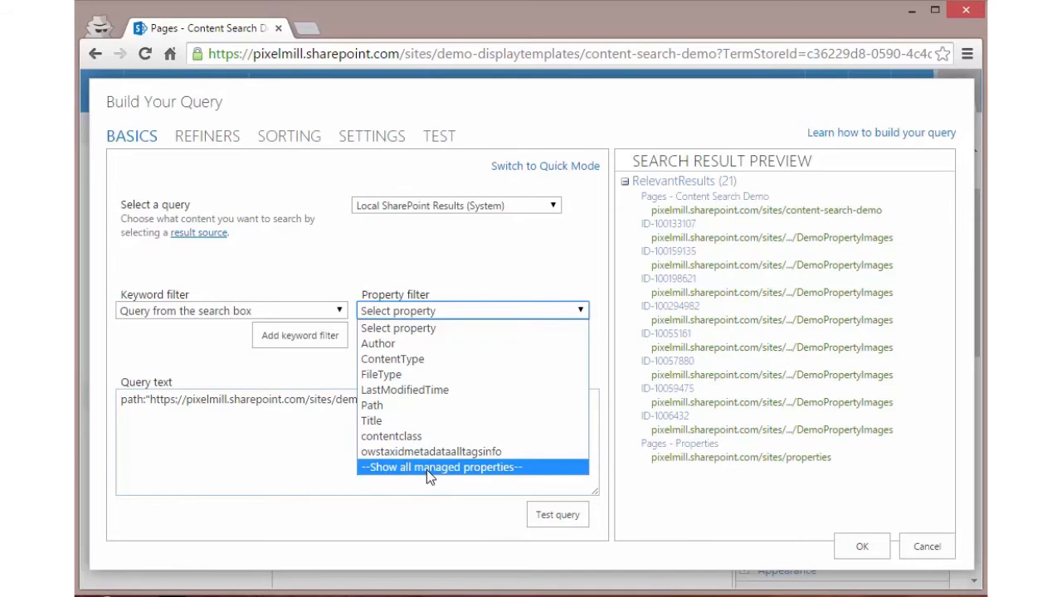
pyautogui.click(412, 359)
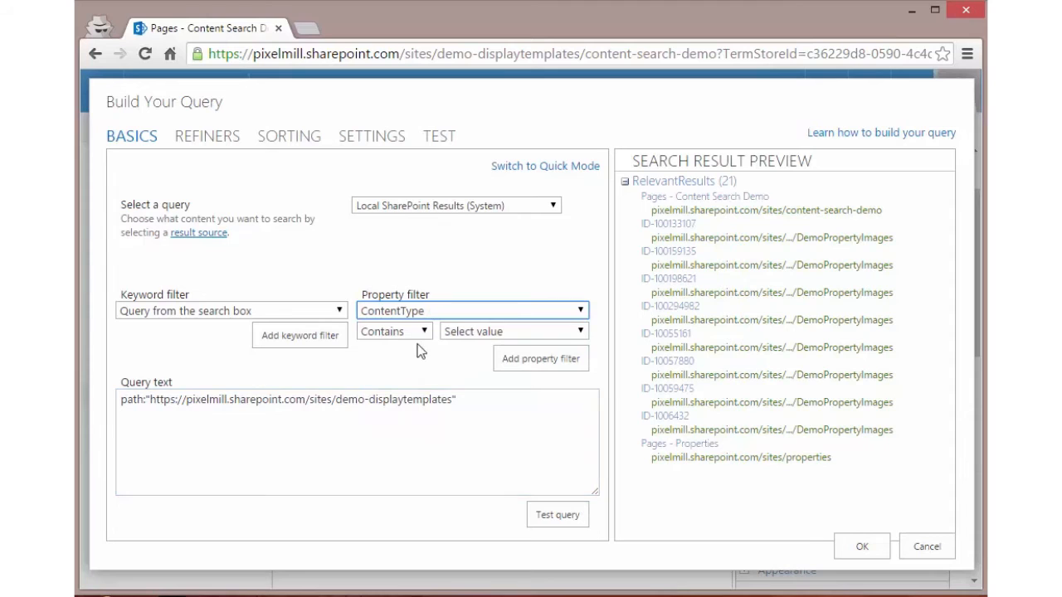
pyautogui.click(425, 332)
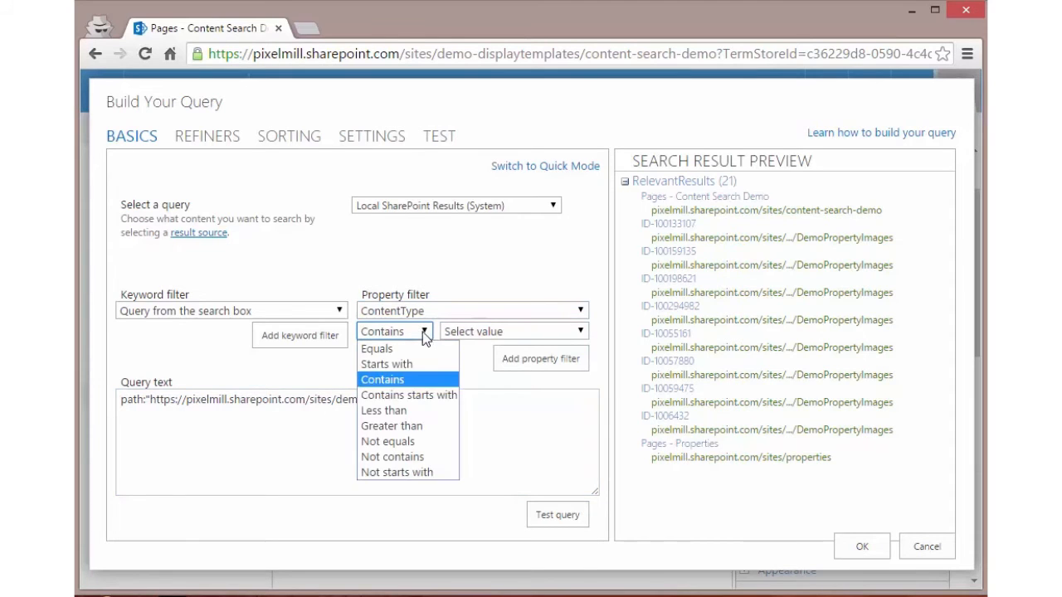
pyautogui.click(412, 380)
pyautogui.click(484, 334)
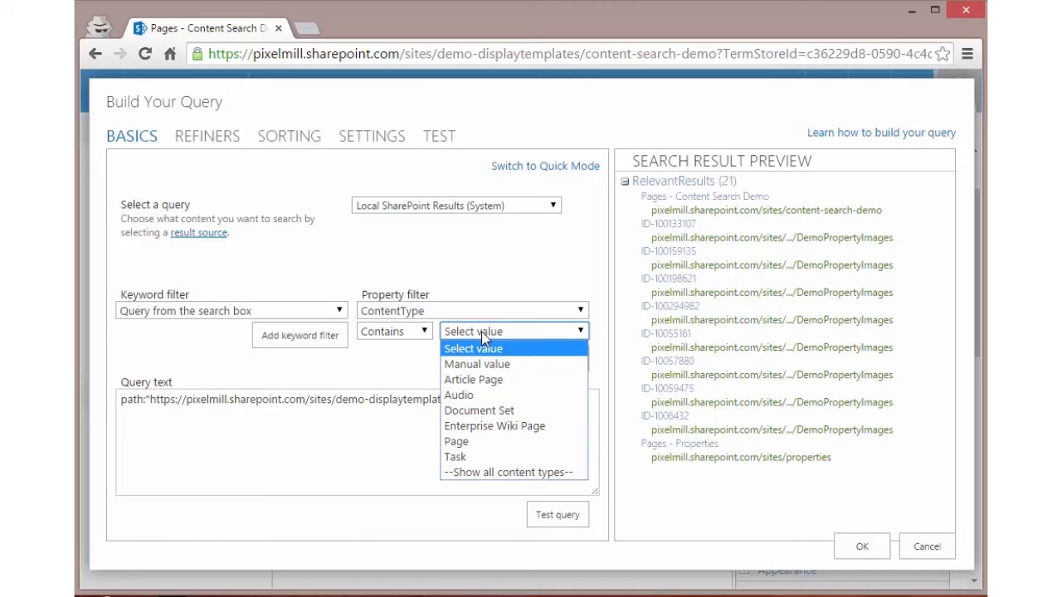
pyautogui.click(481, 473)
pyautogui.click(571, 336)
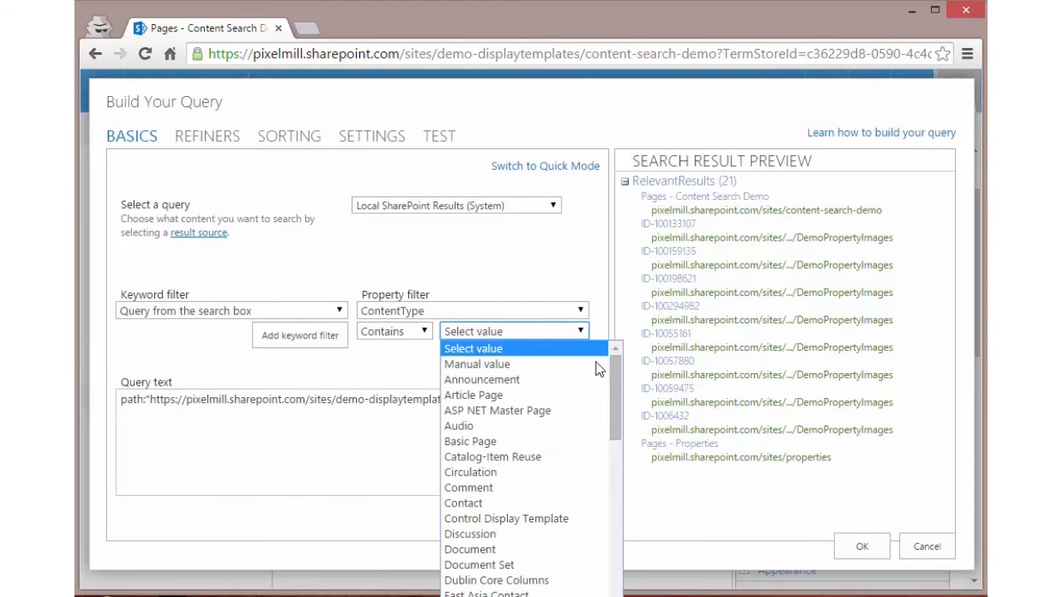
pyautogui.moveTo(615, 395); pyautogui.dragTo(623, 520)
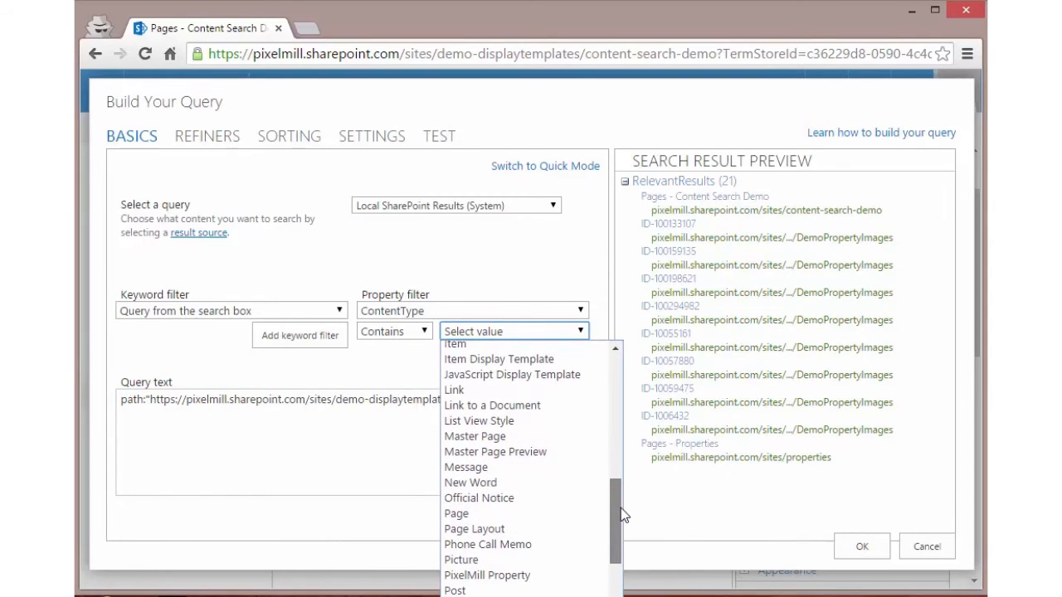
pyautogui.click(498, 576)
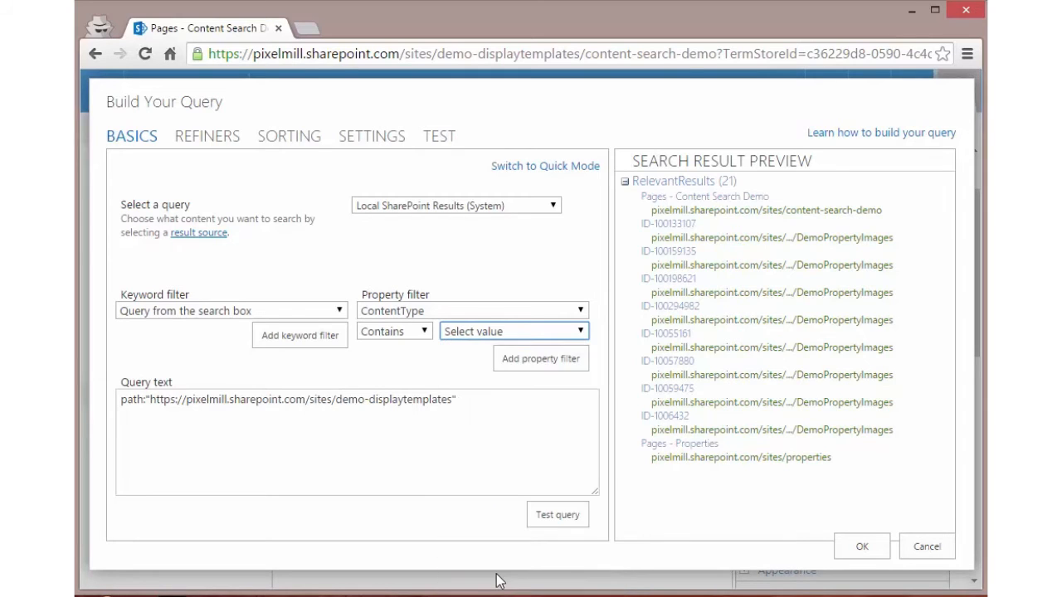
pyautogui.click(526, 361)
pyautogui.moveTo(433, 428); pyautogui.dragTo(76, 410)
pyautogui.click(556, 519)
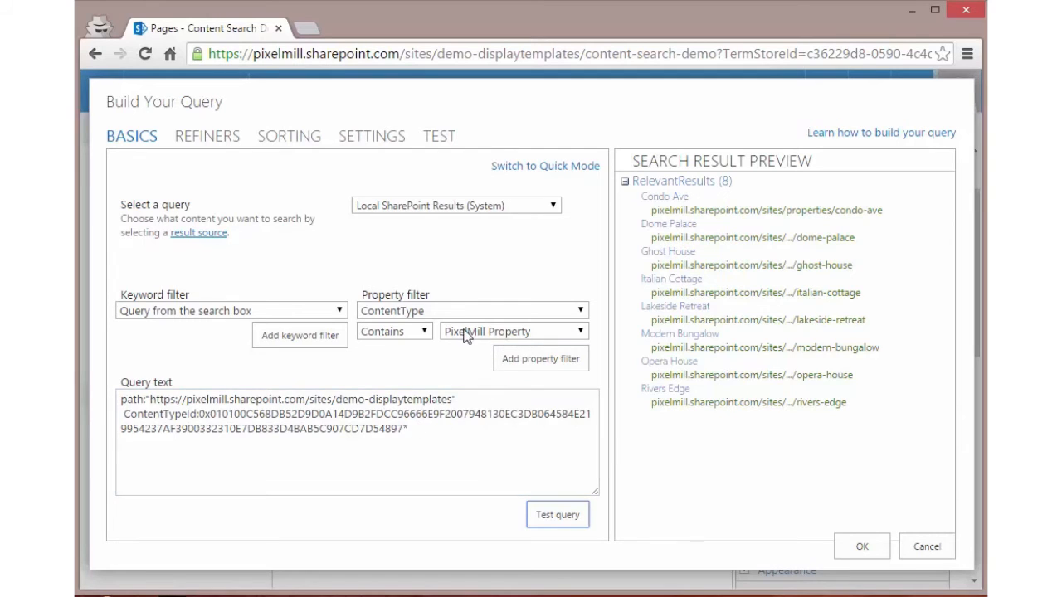
# Step: Replace the content type condition in the query text with a Starts with filter for PixelMill Property, and test the query
pyautogui.click(433, 426)
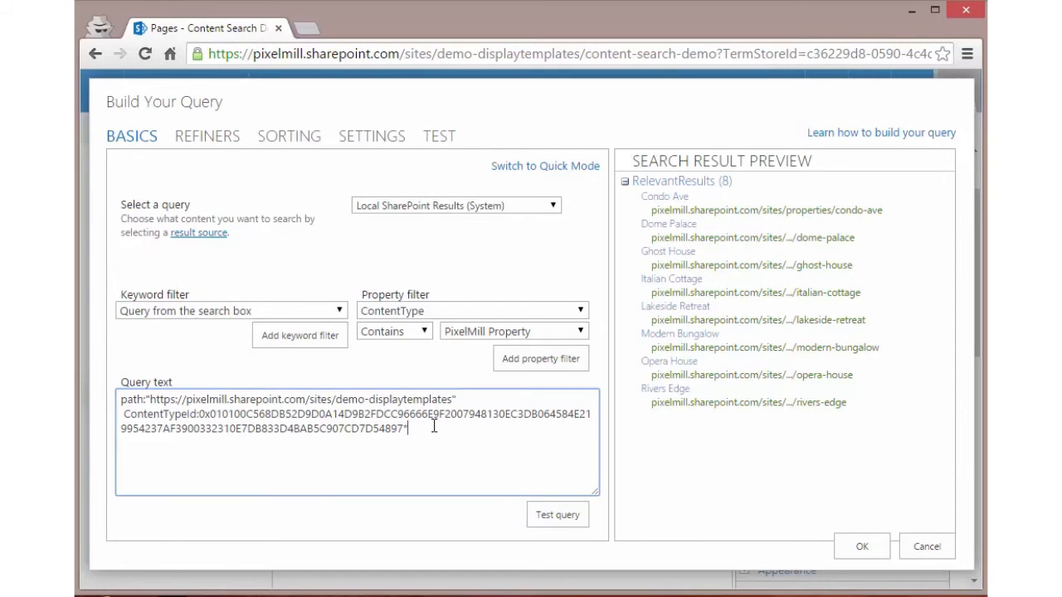
pyautogui.click(425, 332)
pyautogui.click(413, 367)
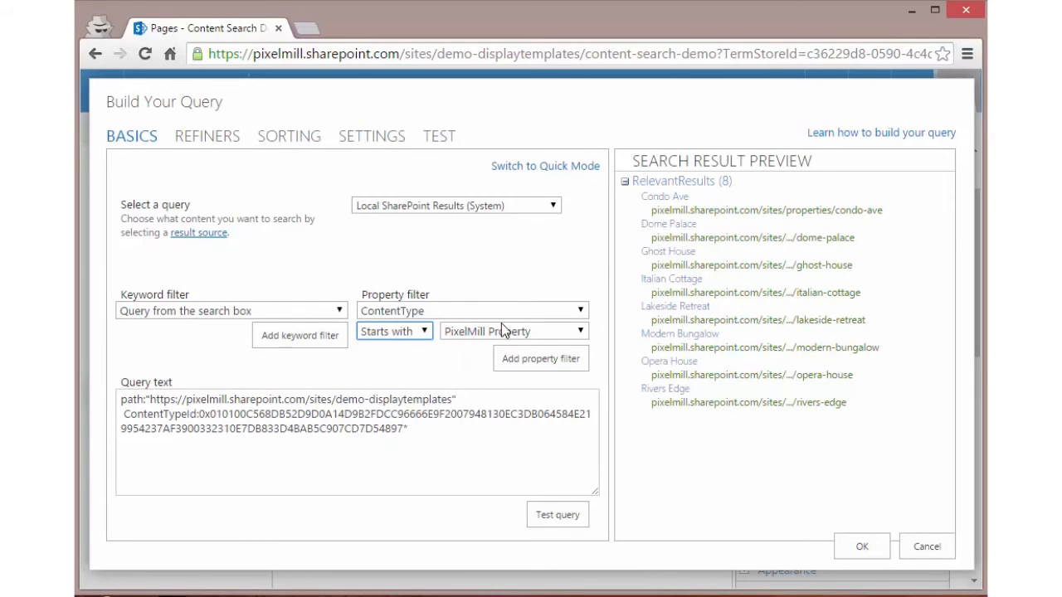
pyautogui.click(522, 357)
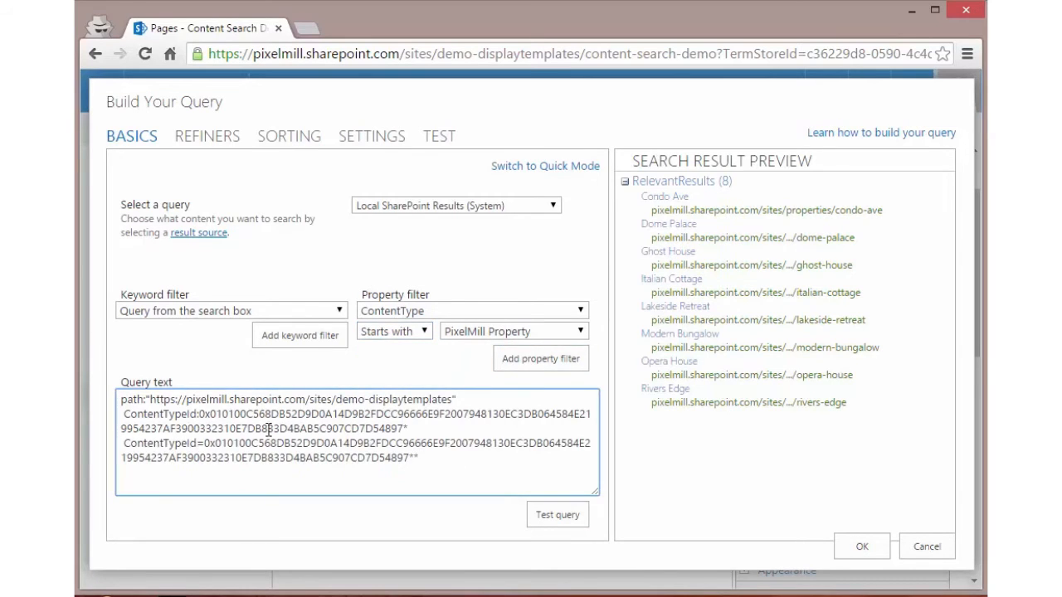
pyautogui.press('BackSpace')
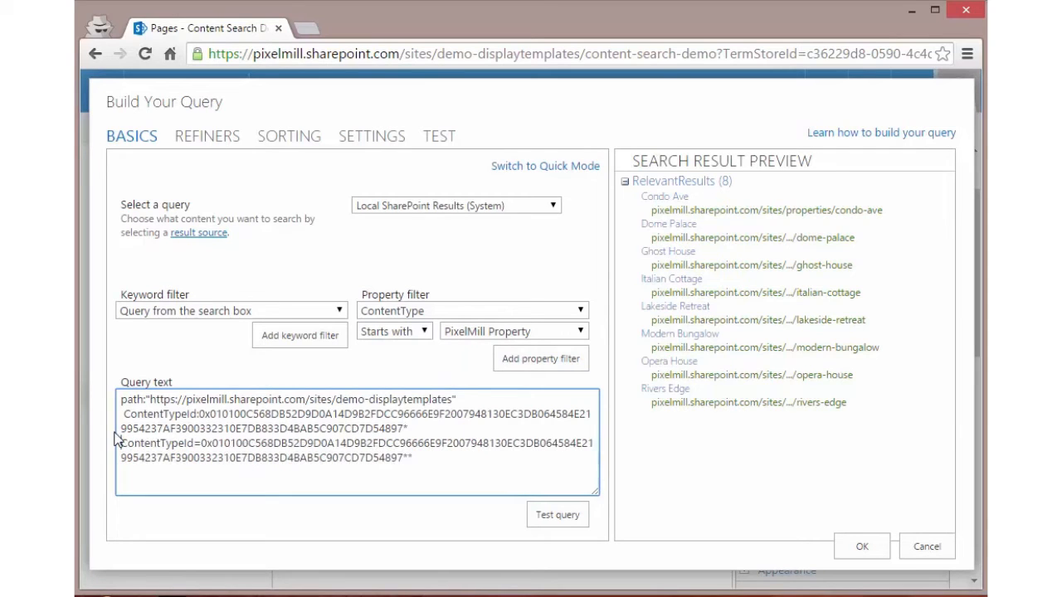
pyautogui.hotkey('shift', 'Up')
pyautogui.hotkey('shift', 'Up')
pyautogui.press('BackSpace')
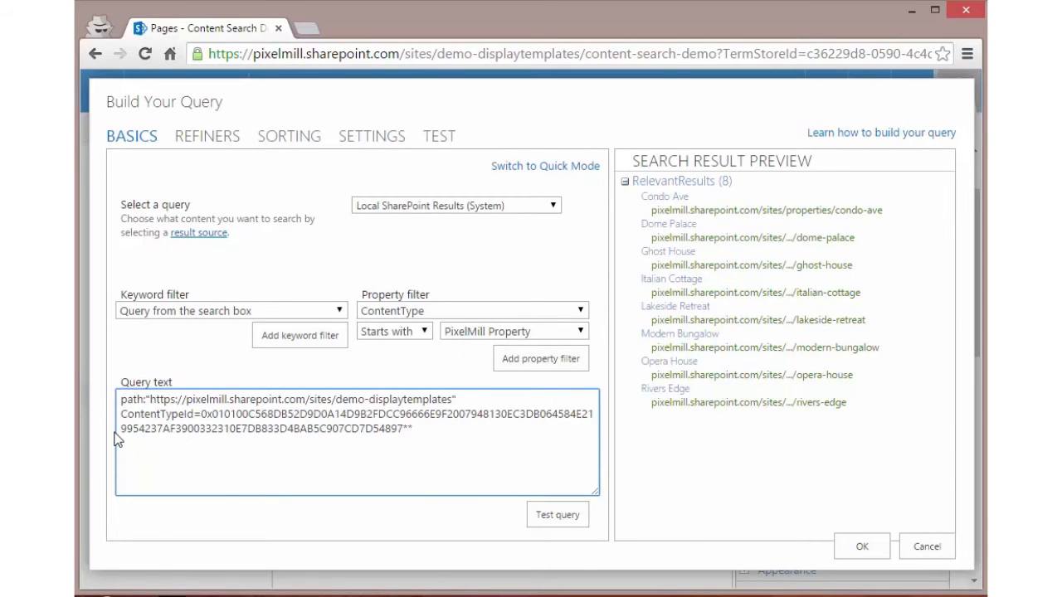
pyautogui.click(563, 518)
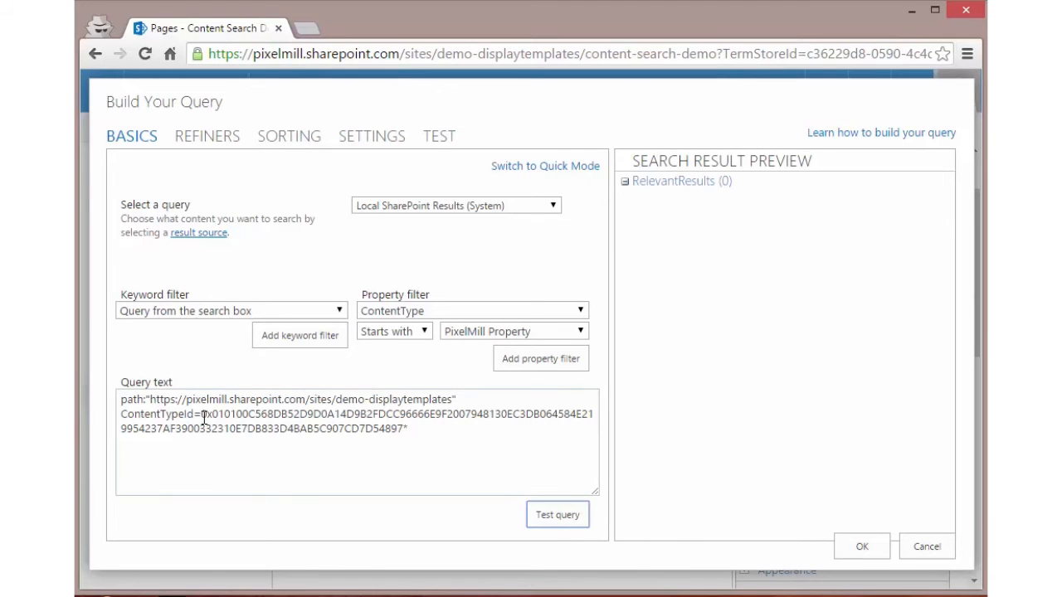
# Step: Change the equals sign after ContentTypeId in the query text back to a colon and test the query again
pyautogui.moveTo(202, 415); pyautogui.dragTo(119, 414)
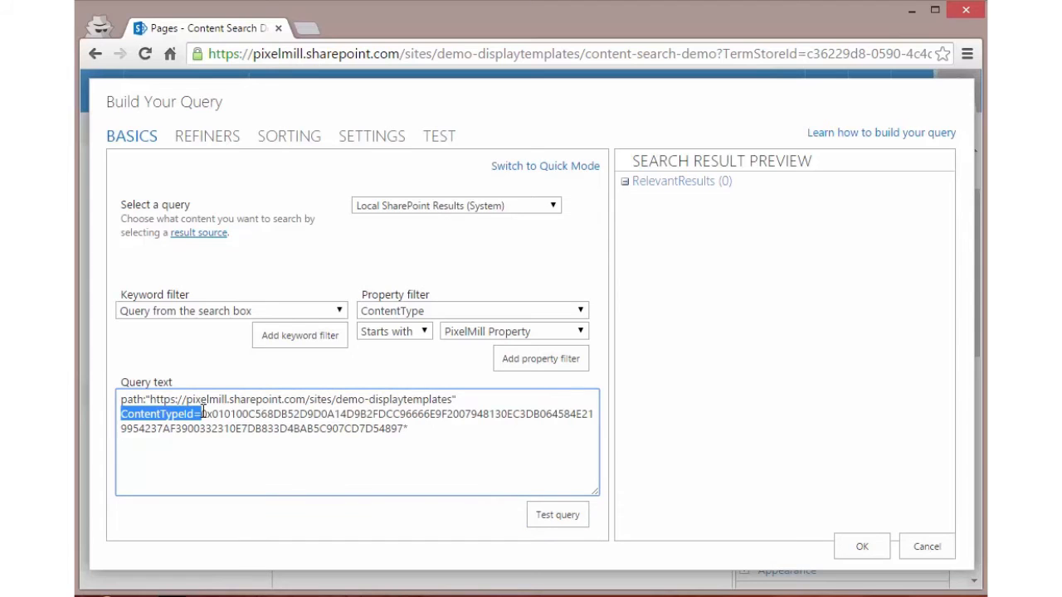
pyautogui.moveTo(203, 412); pyautogui.dragTo(405, 428)
pyautogui.click(418, 430)
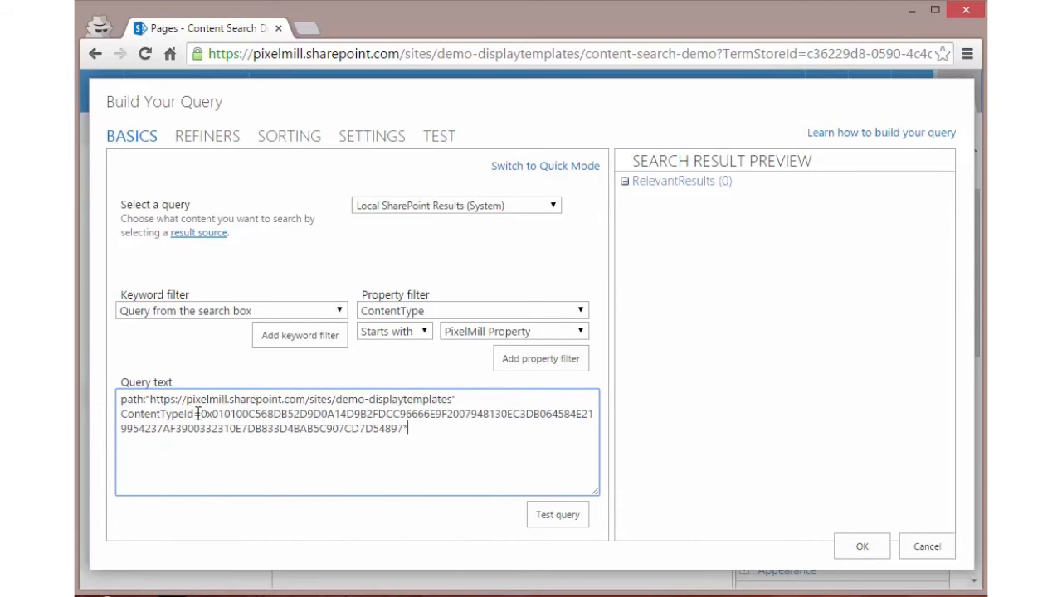
pyautogui.press('BackSpace')
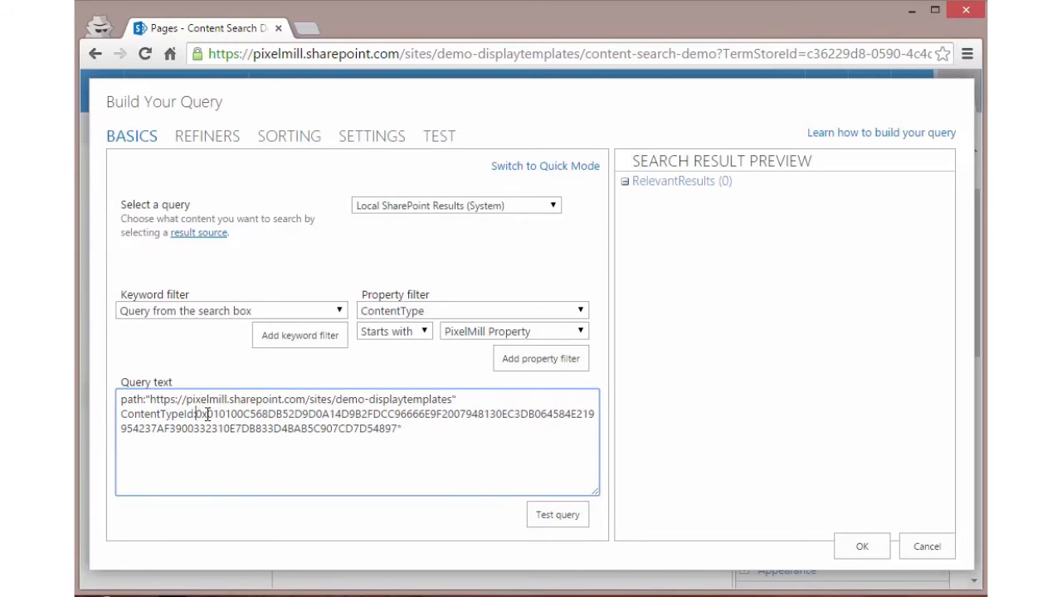
pyautogui.click(551, 514)
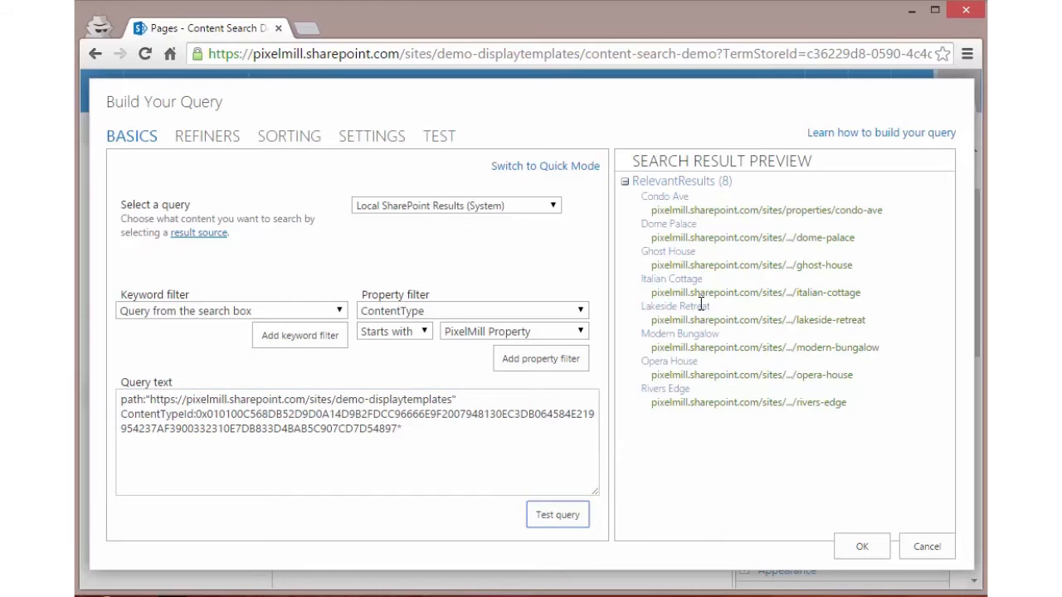
# Step: Accept the query and the web part's properties, save the page, and view the resulting property list
pyautogui.click(862, 546)
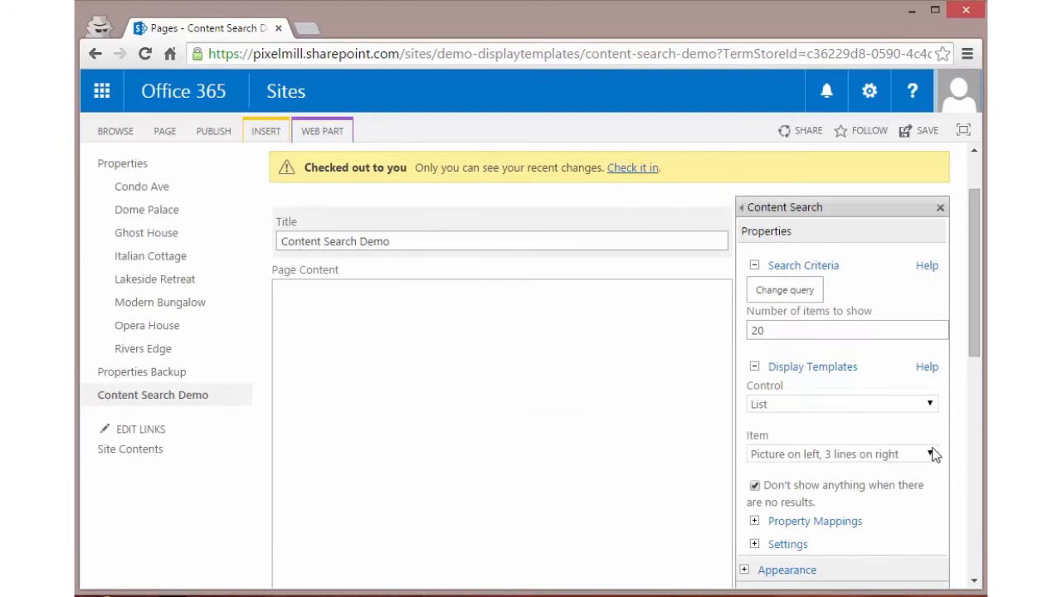
pyautogui.moveTo(972, 331); pyautogui.dragTo(976, 435)
pyautogui.click(778, 371)
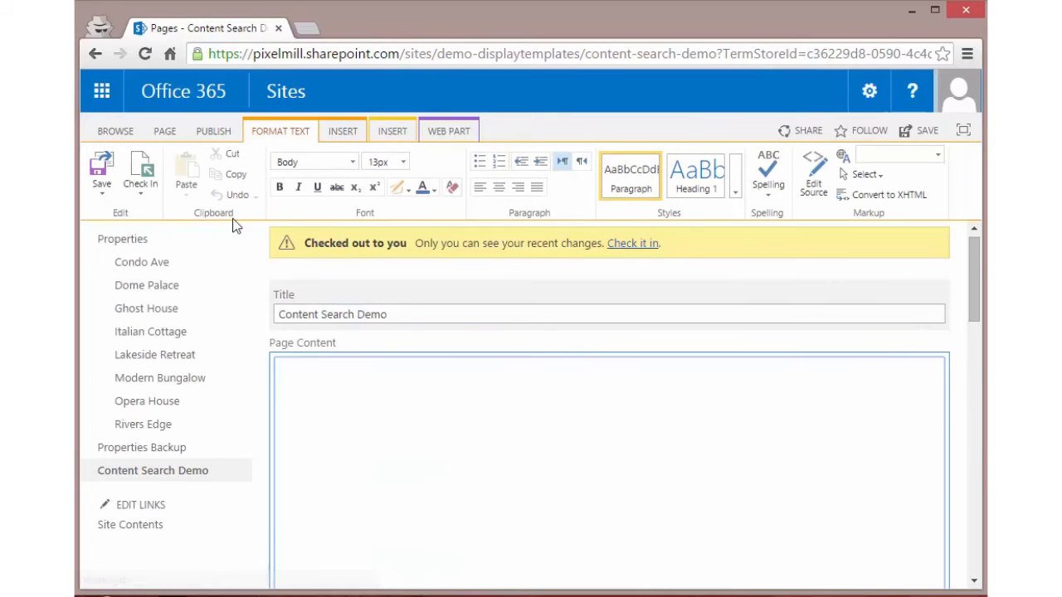
pyautogui.click(101, 170)
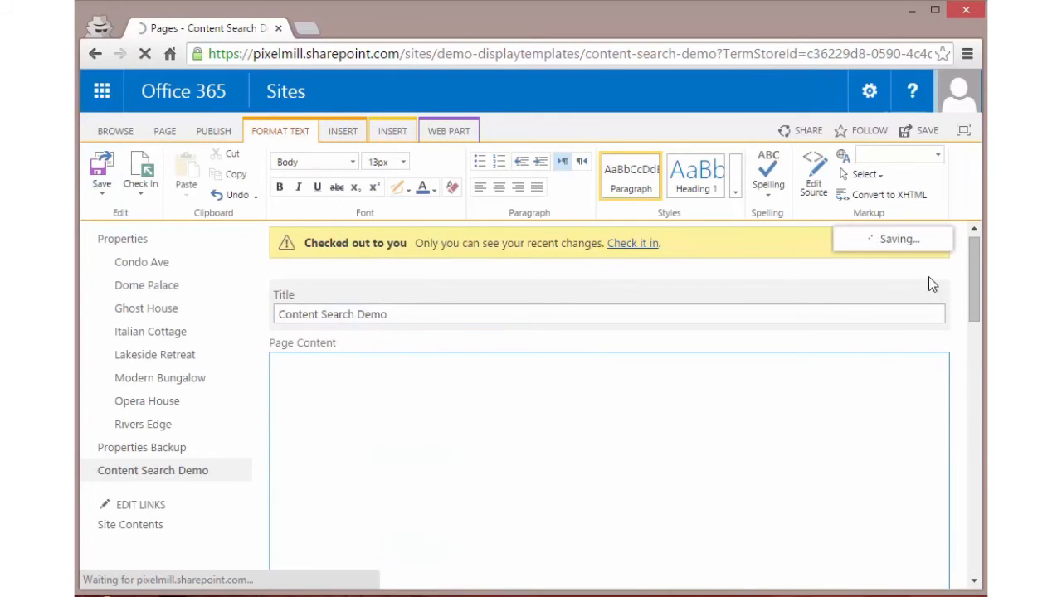
pyautogui.moveTo(976, 279); pyautogui.dragTo(979, 539)
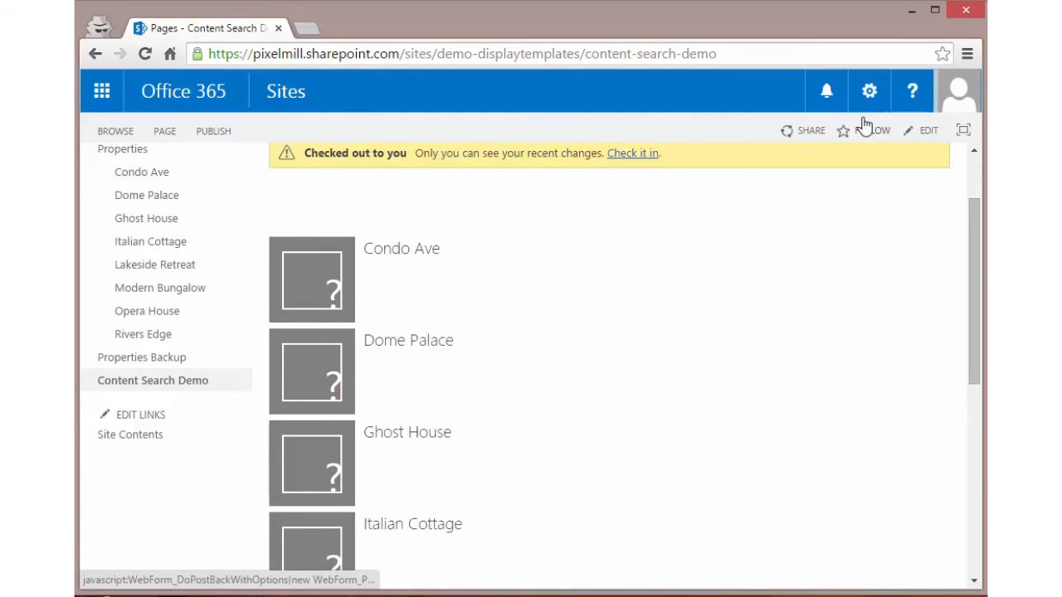
# Step: Put the page back into edit mode and open the Content Search web part's properties
pyautogui.click(868, 91)
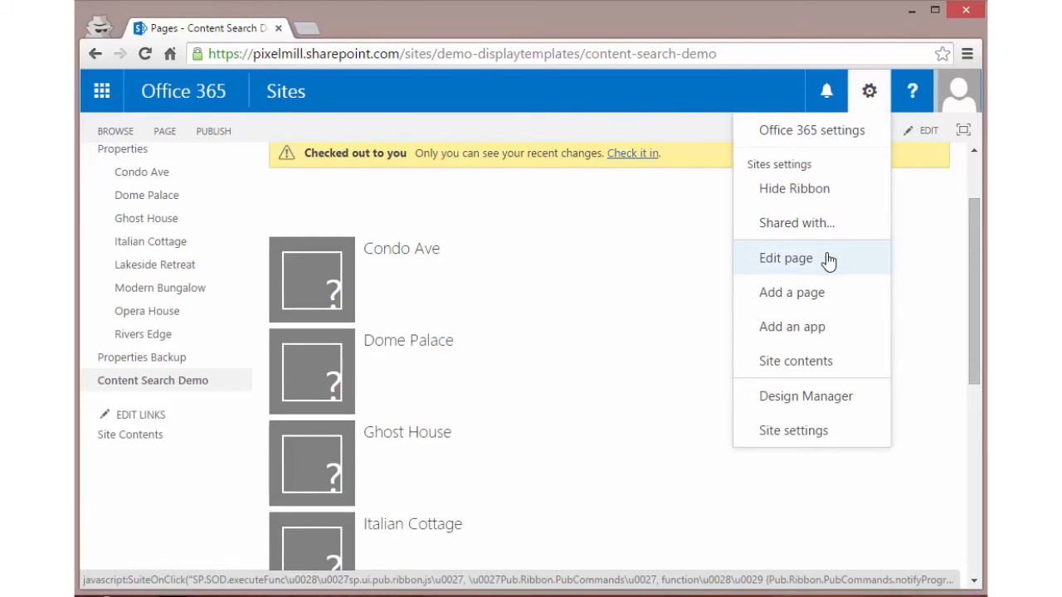
pyautogui.click(828, 260)
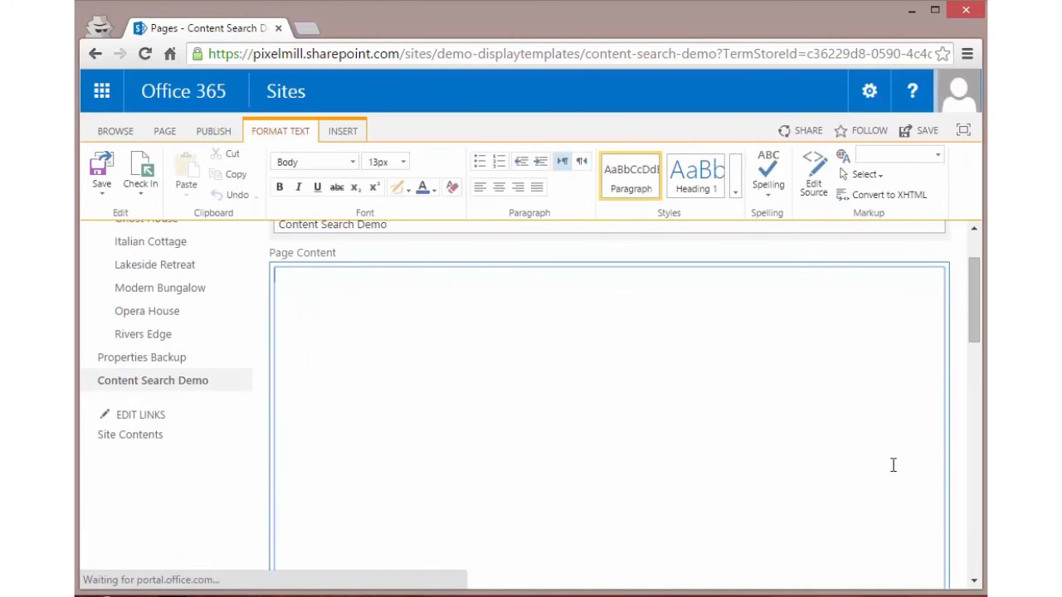
pyautogui.moveTo(979, 302); pyautogui.dragTo(974, 388)
pyautogui.click(905, 359)
pyautogui.click(874, 468)
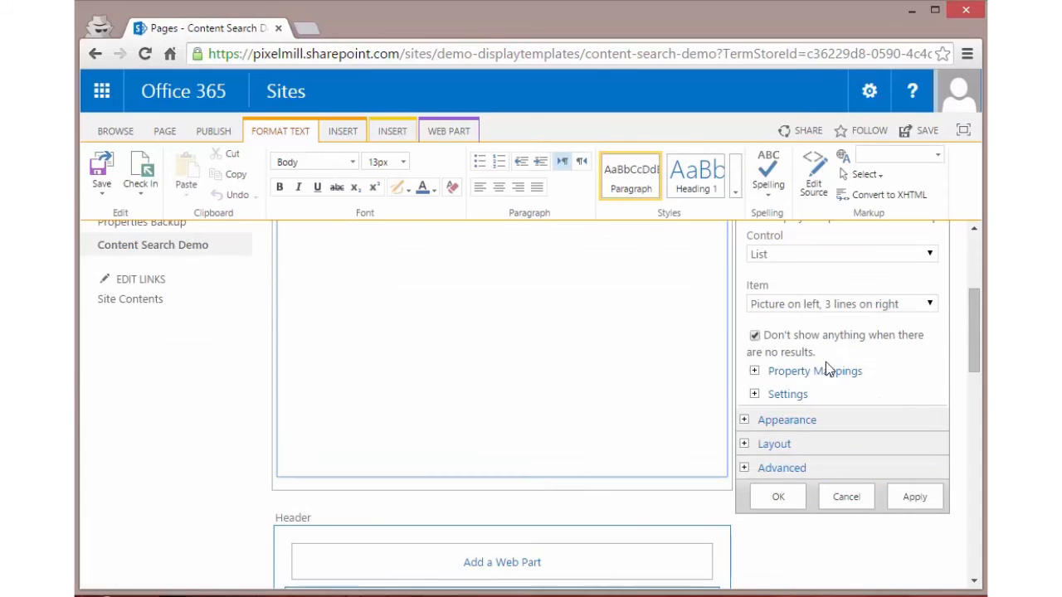
# Step: Enable changing the managed property mappings for the item display template and map Picture URL to PropertyImageRollupOWSIMGE
pyautogui.click(753, 371)
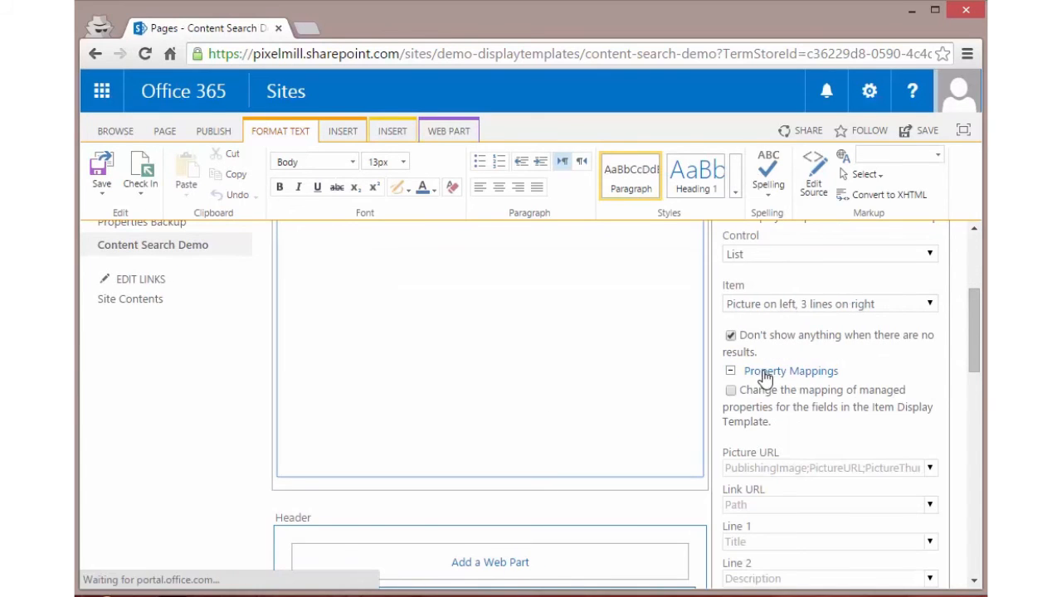
pyautogui.click(730, 390)
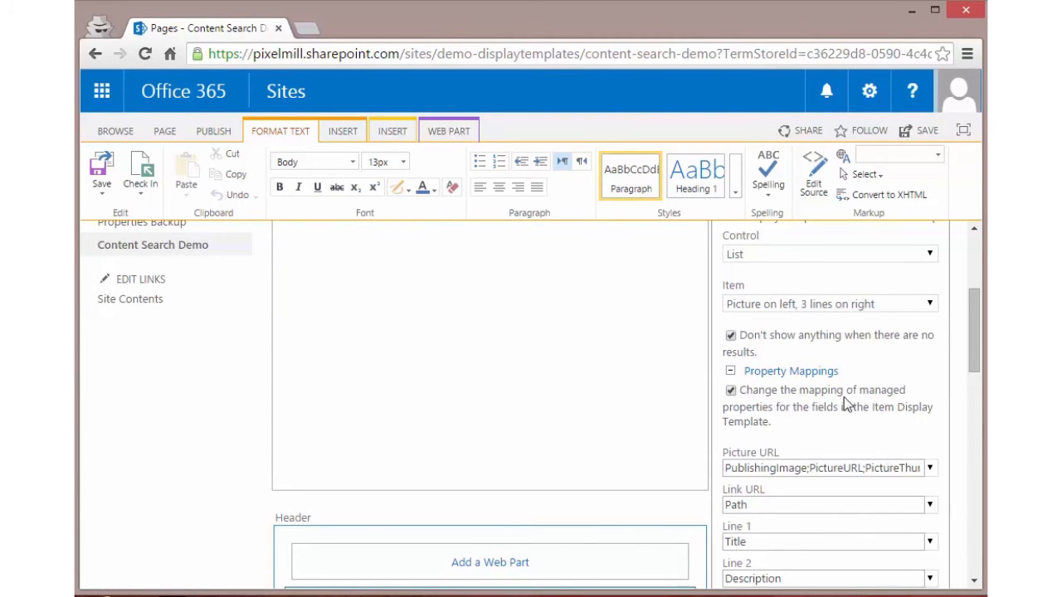
pyautogui.scroll(-1, 881, 406)
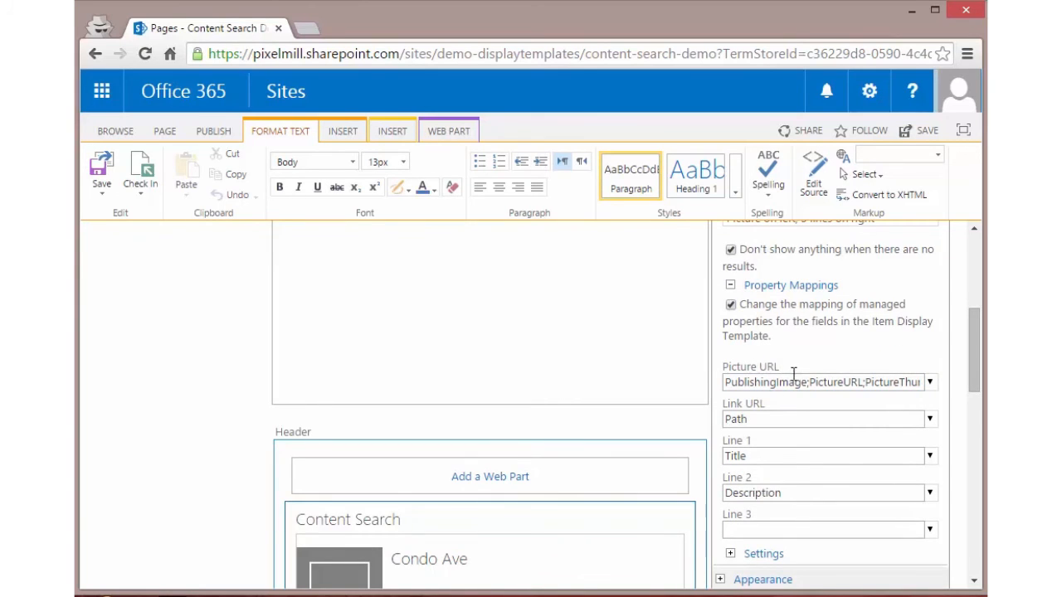
pyautogui.click(930, 383)
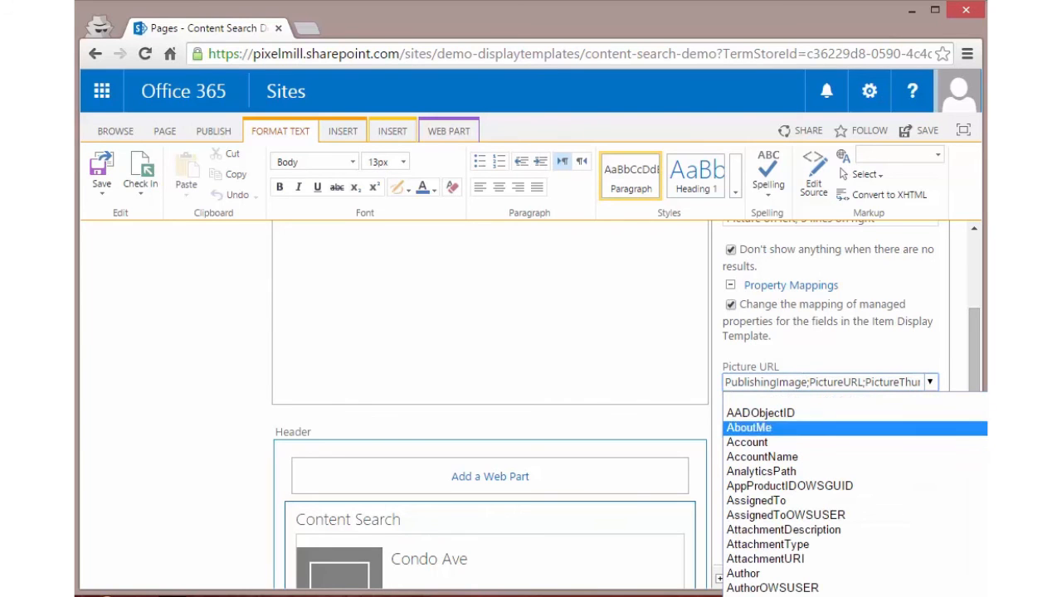
pyautogui.scroll(-20, 813, 497)
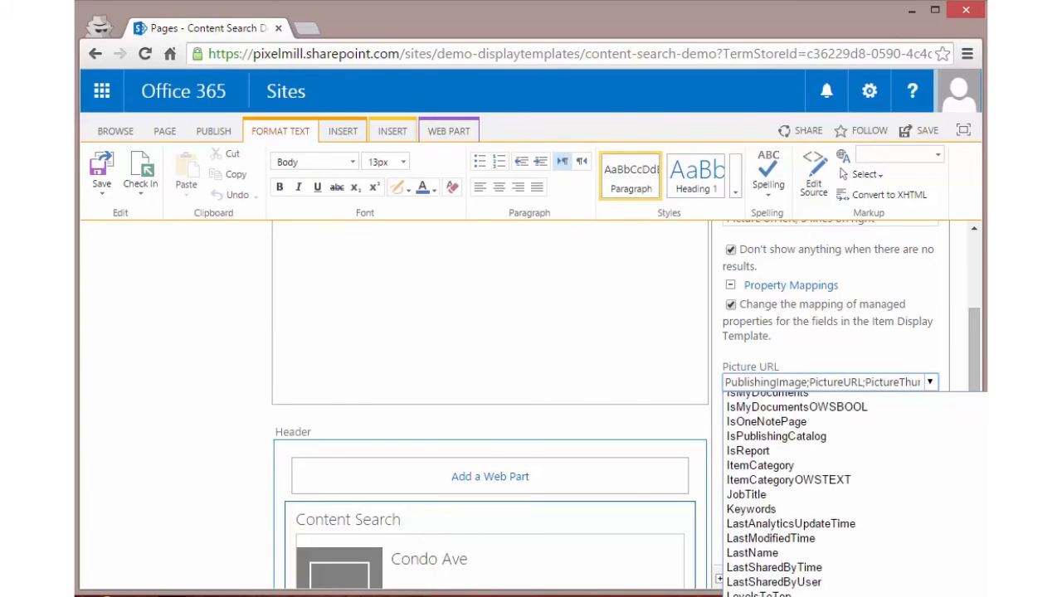
pyautogui.scroll(-5, 804, 498)
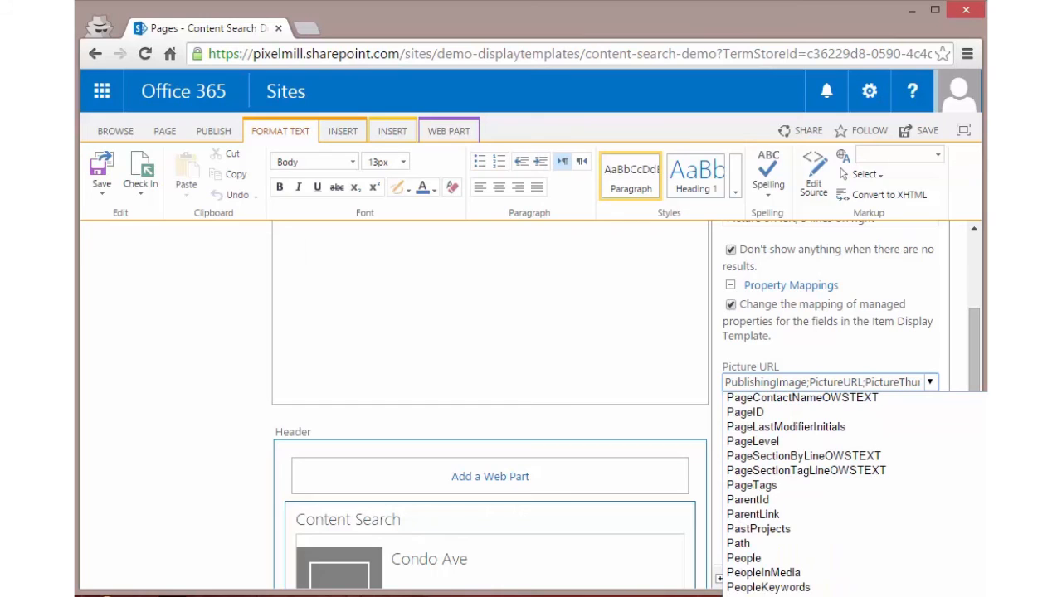
pyautogui.scroll(-7, 813, 494)
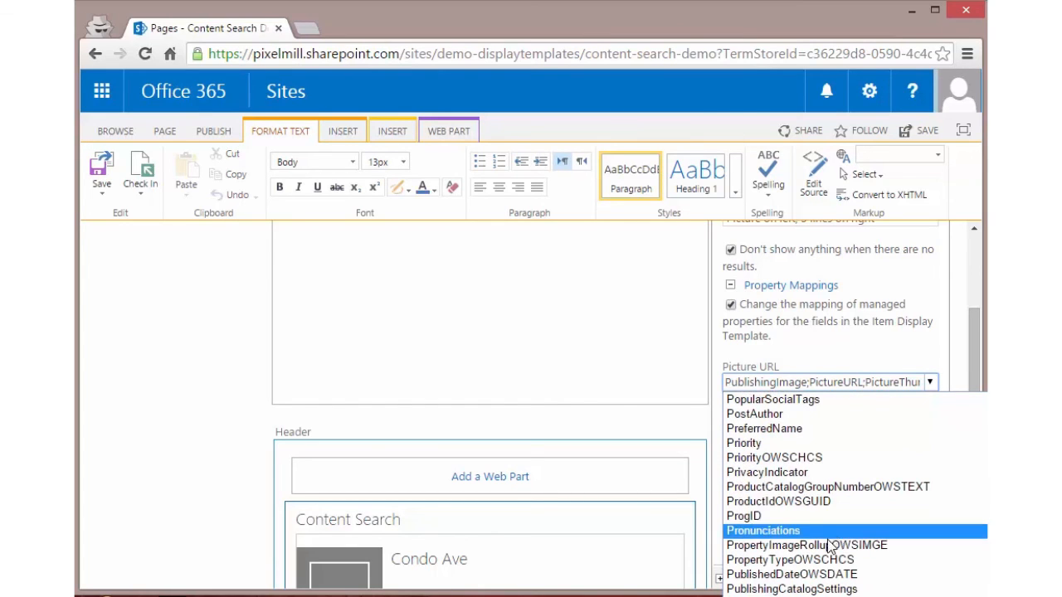
pyautogui.click(817, 546)
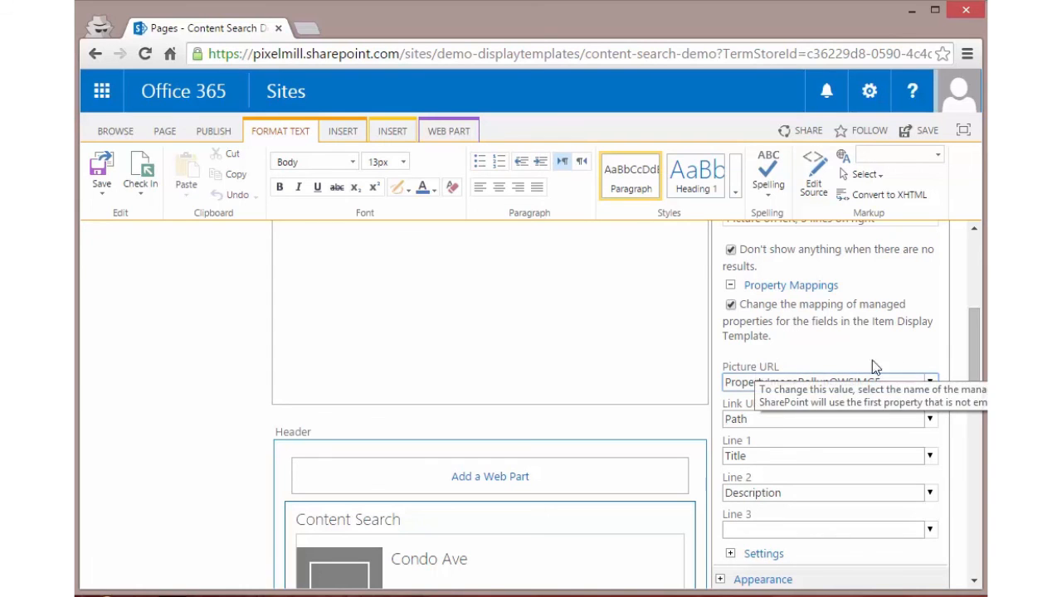
# Step: Accept the web part's properties, save the page, and review the pictures in the property list
pyautogui.moveTo(978, 357); pyautogui.dragTo(930, 393)
pyautogui.click(767, 434)
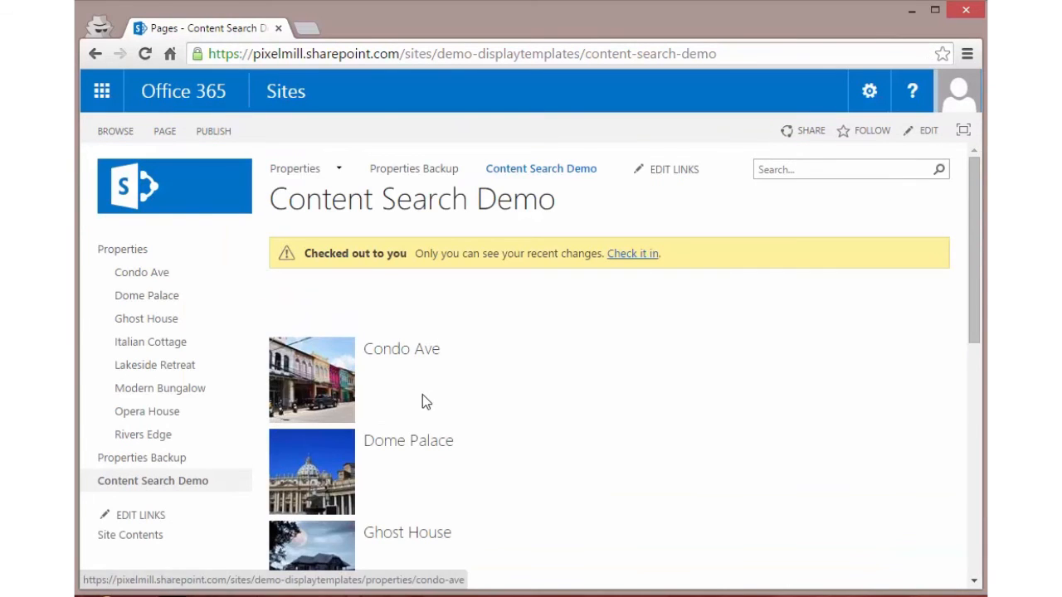
pyautogui.scroll(-2, 427, 397)
pyautogui.scroll(-2, 429, 394)
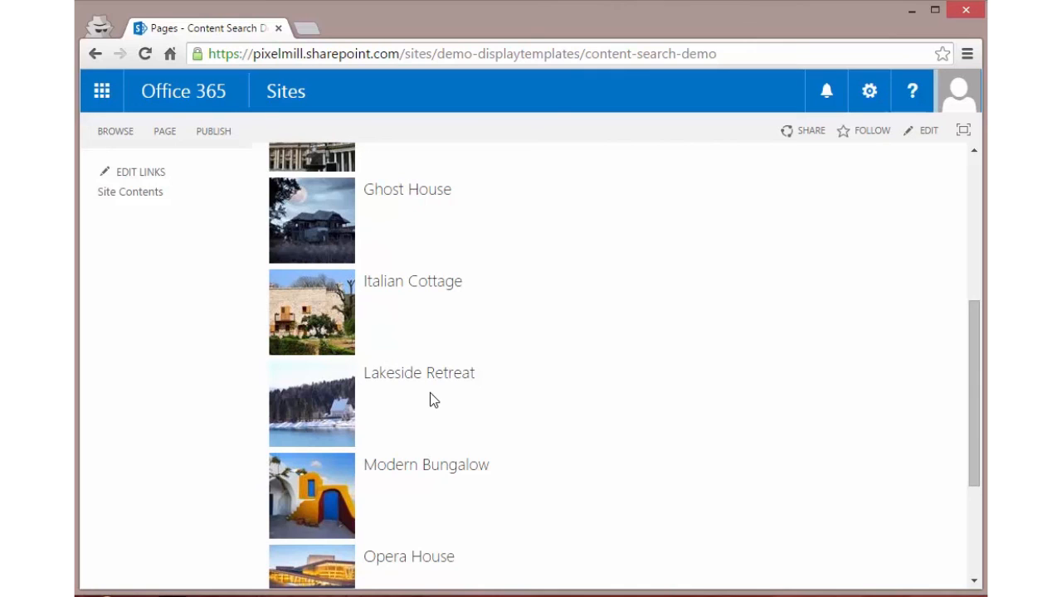
pyautogui.scroll(3, 429, 398)
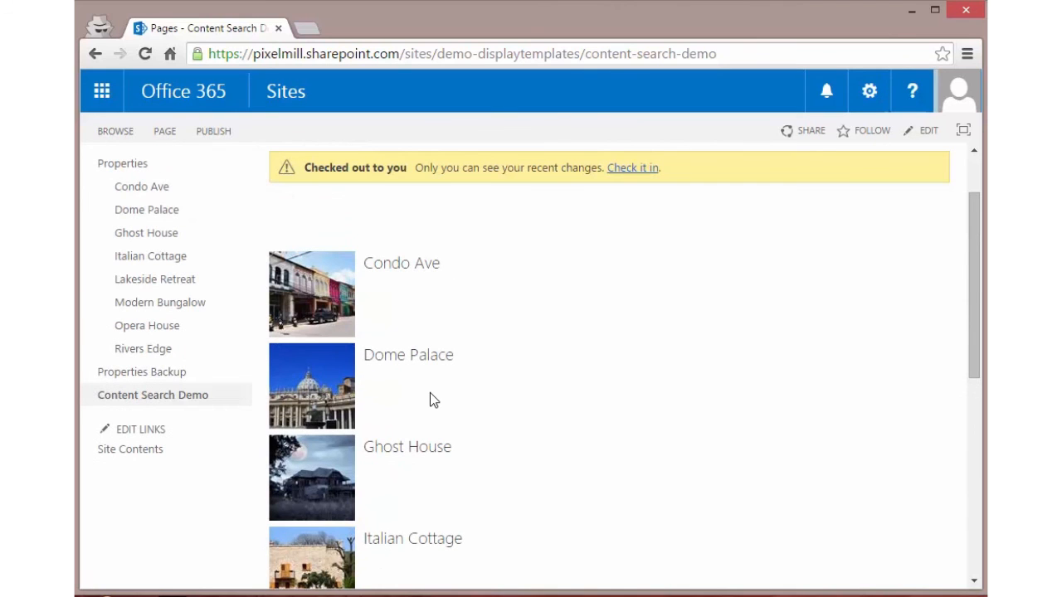